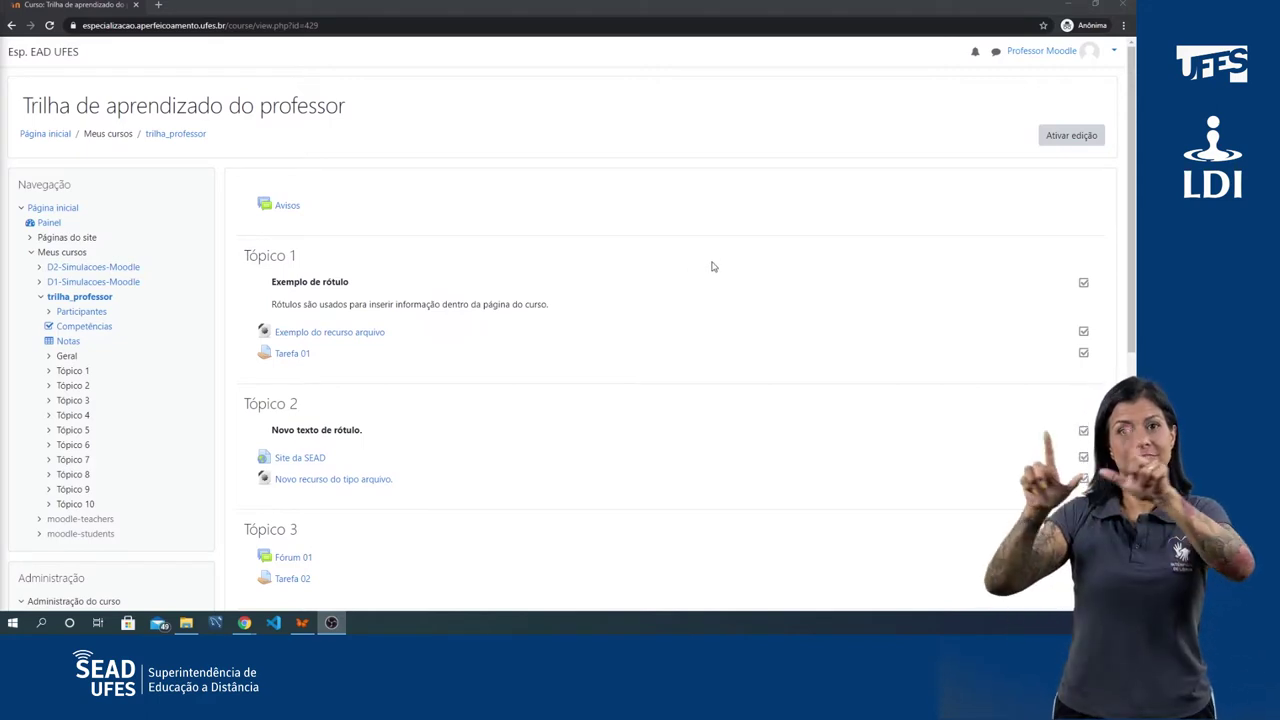
Step: Open the quiz "Nova atividade do tipo questionário" in Tópico 4 and go to its attempts report
scroll(705, 282, down, 3)
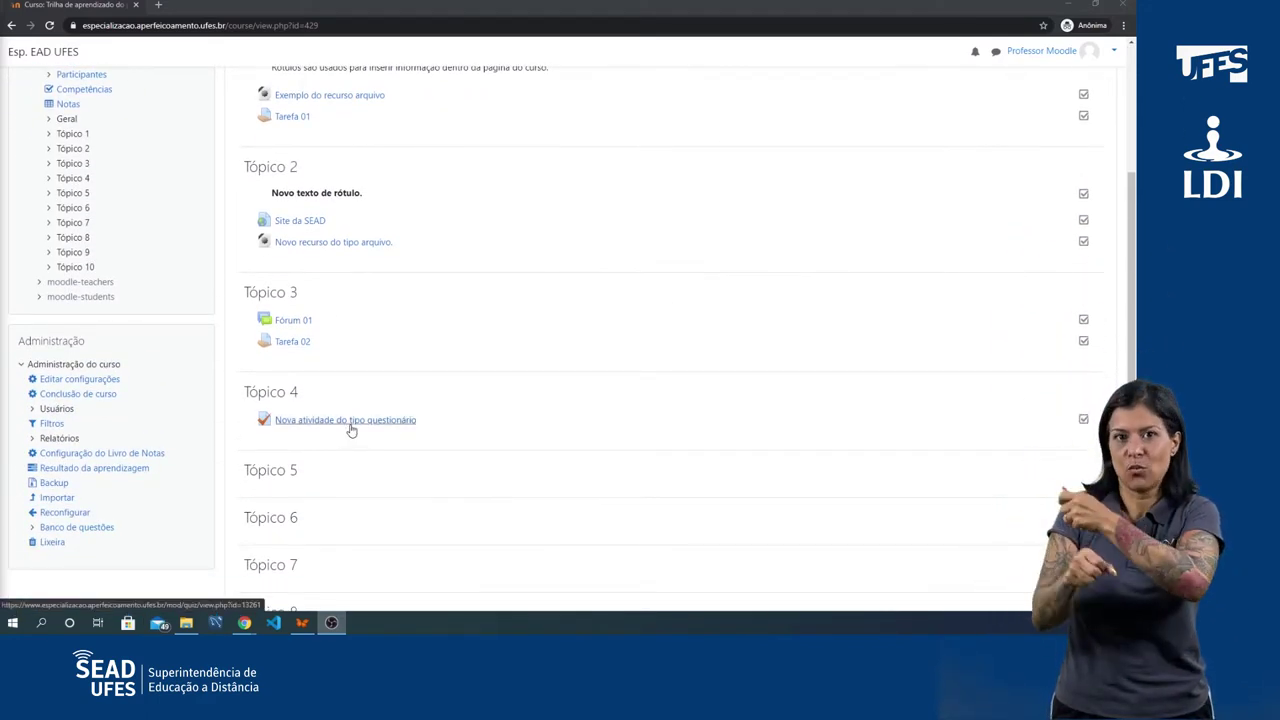
click(351, 420)
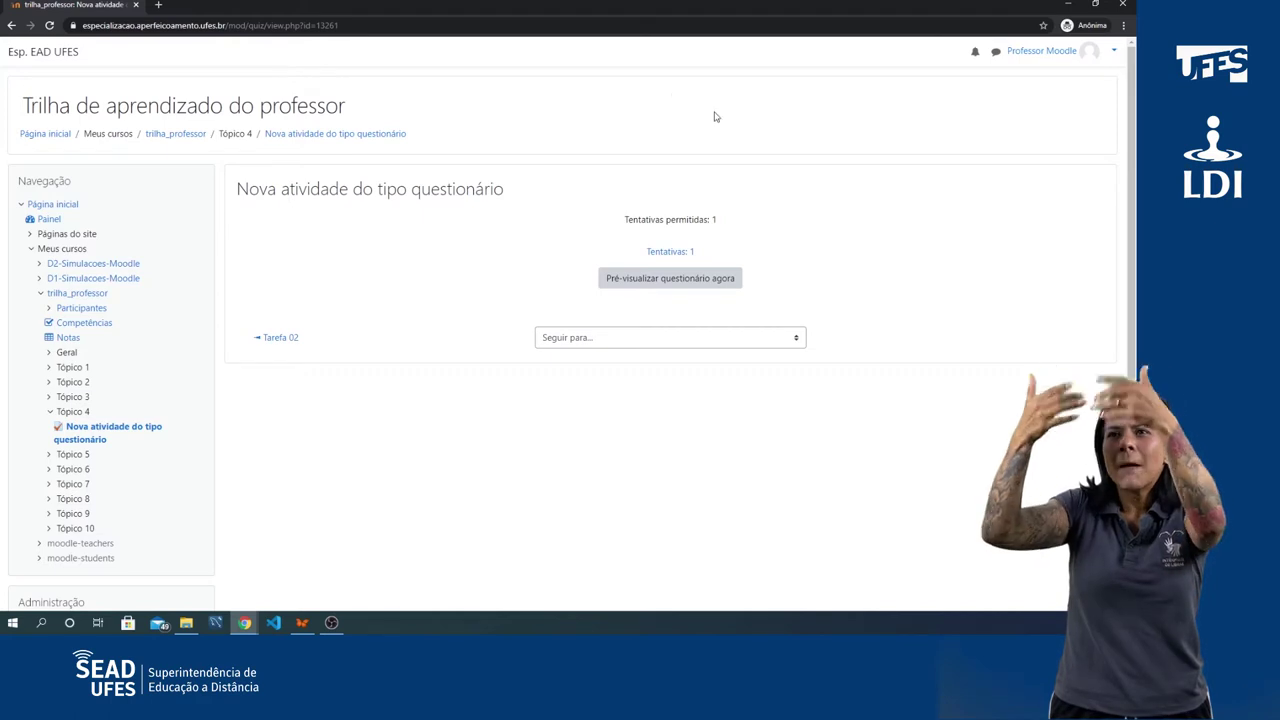
click(670, 252)
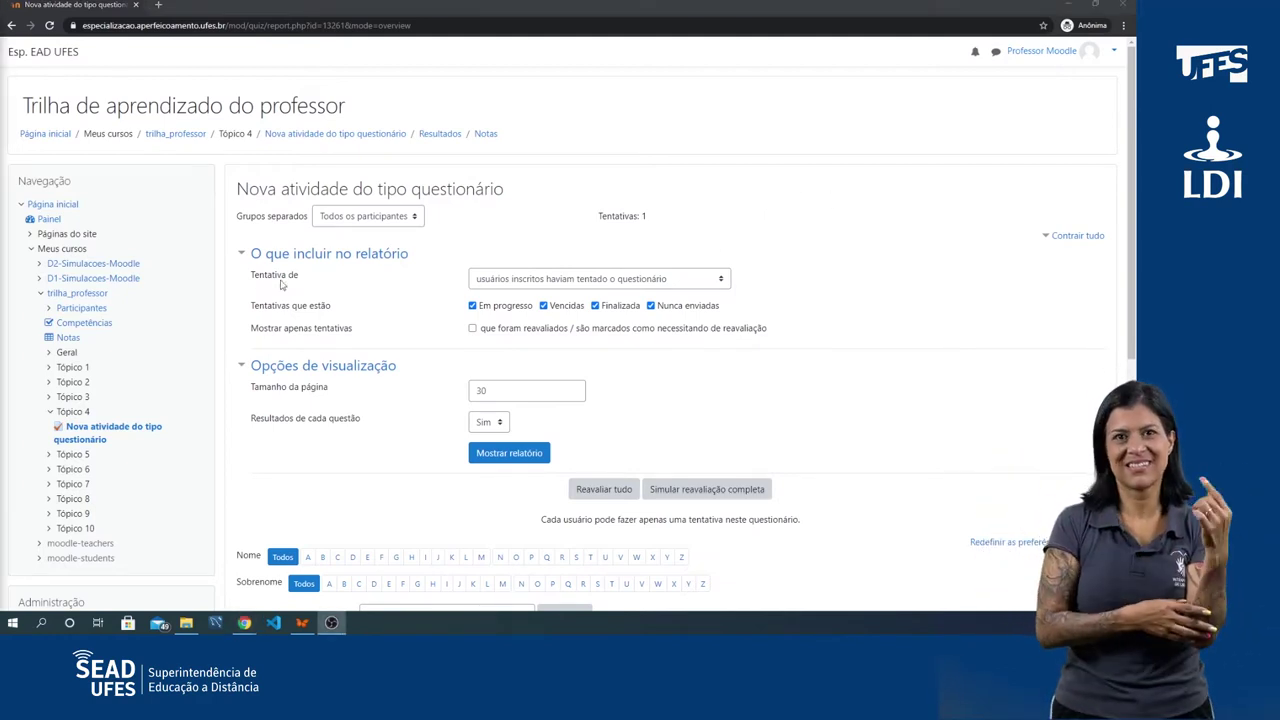
Step: Keep the report on "Todos os participantes" and collapse the sections for report contents and display options to view the attempts table
click(405, 219)
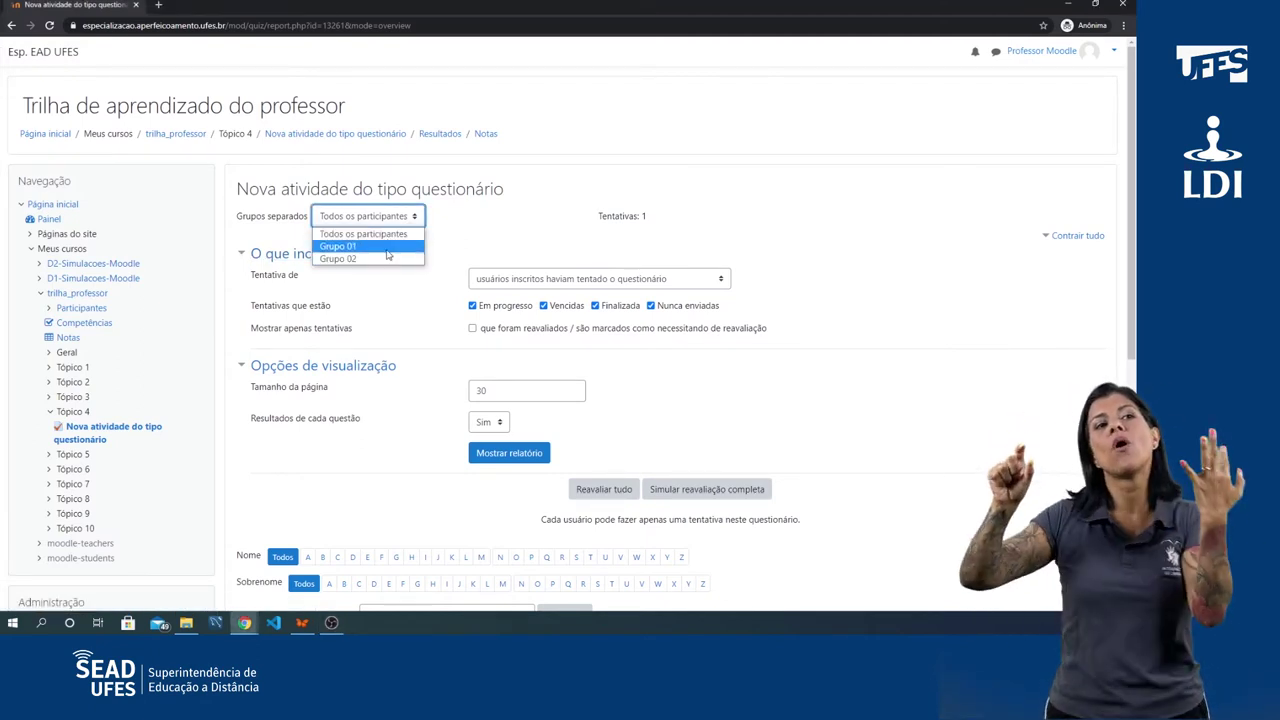
click(395, 233)
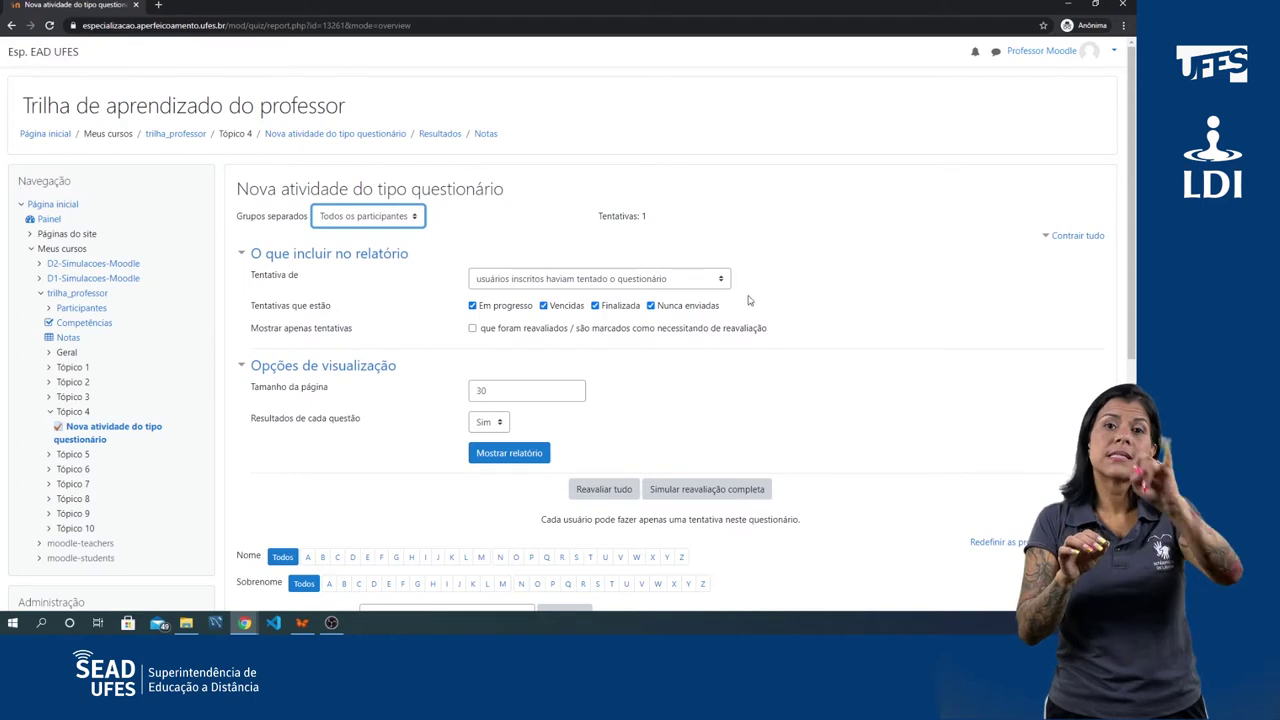
click(255, 258)
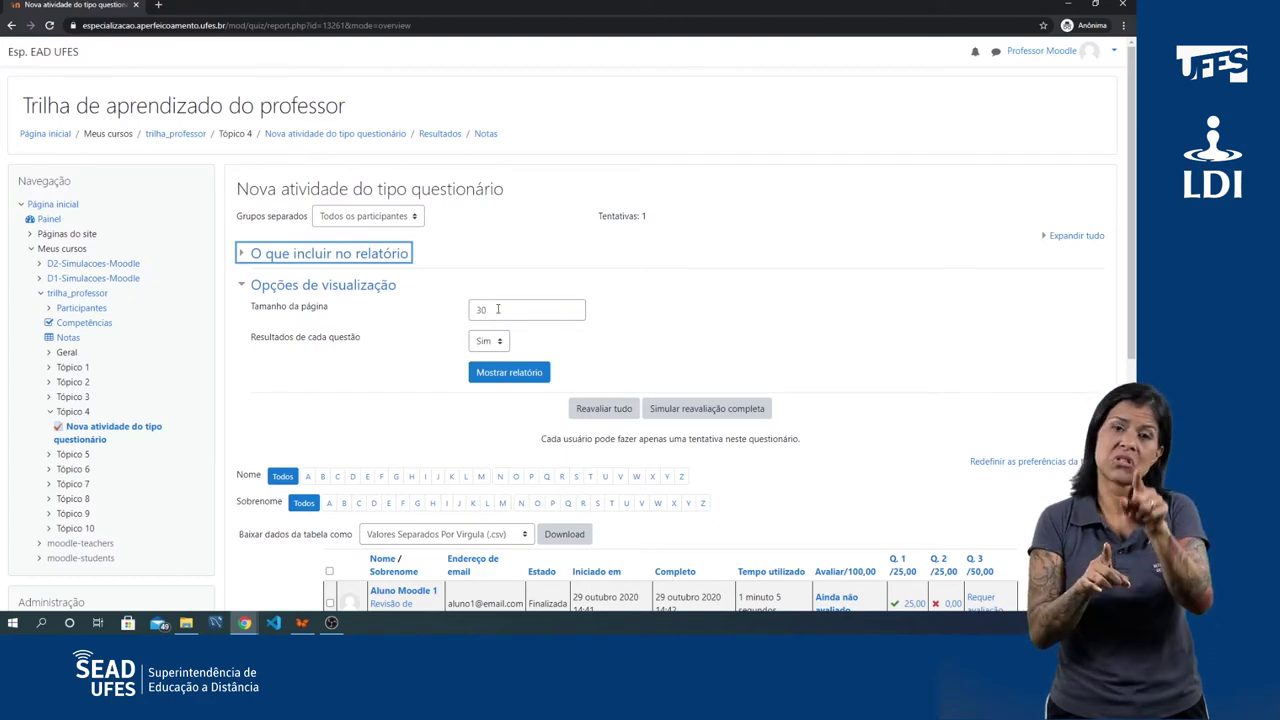
click(497, 309)
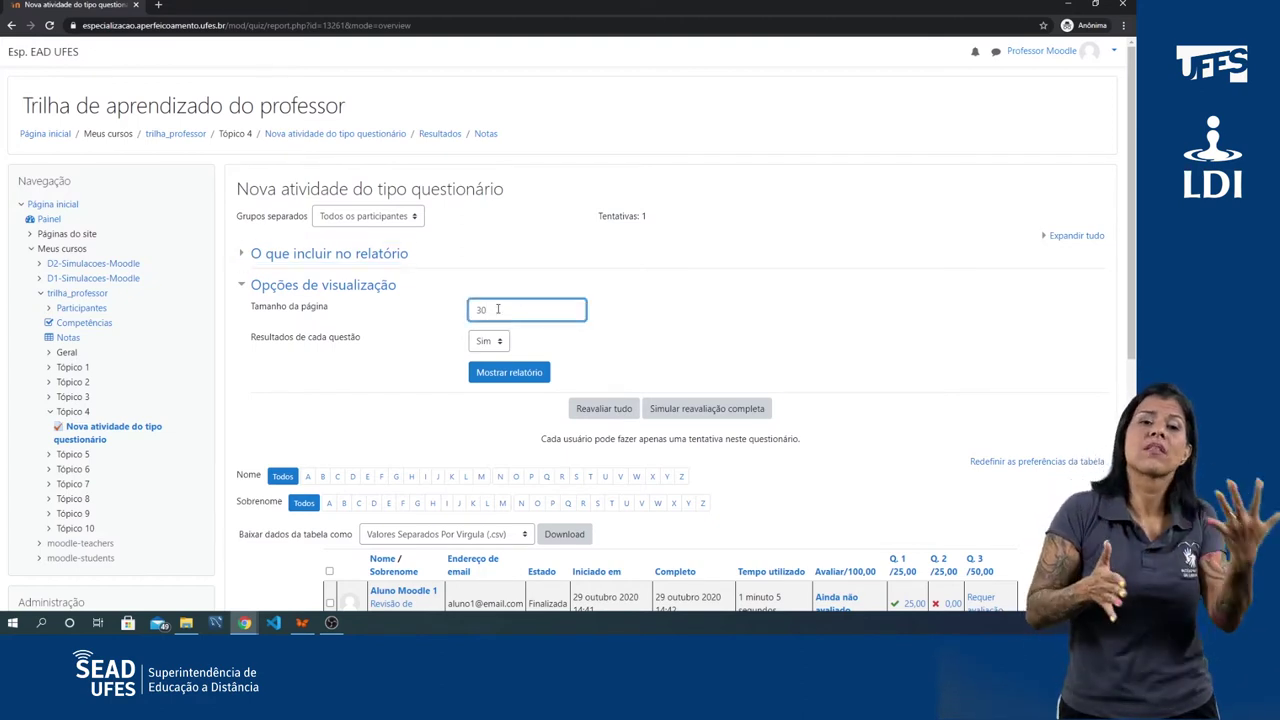
click(240, 289)
scroll(300, 304, down, 1)
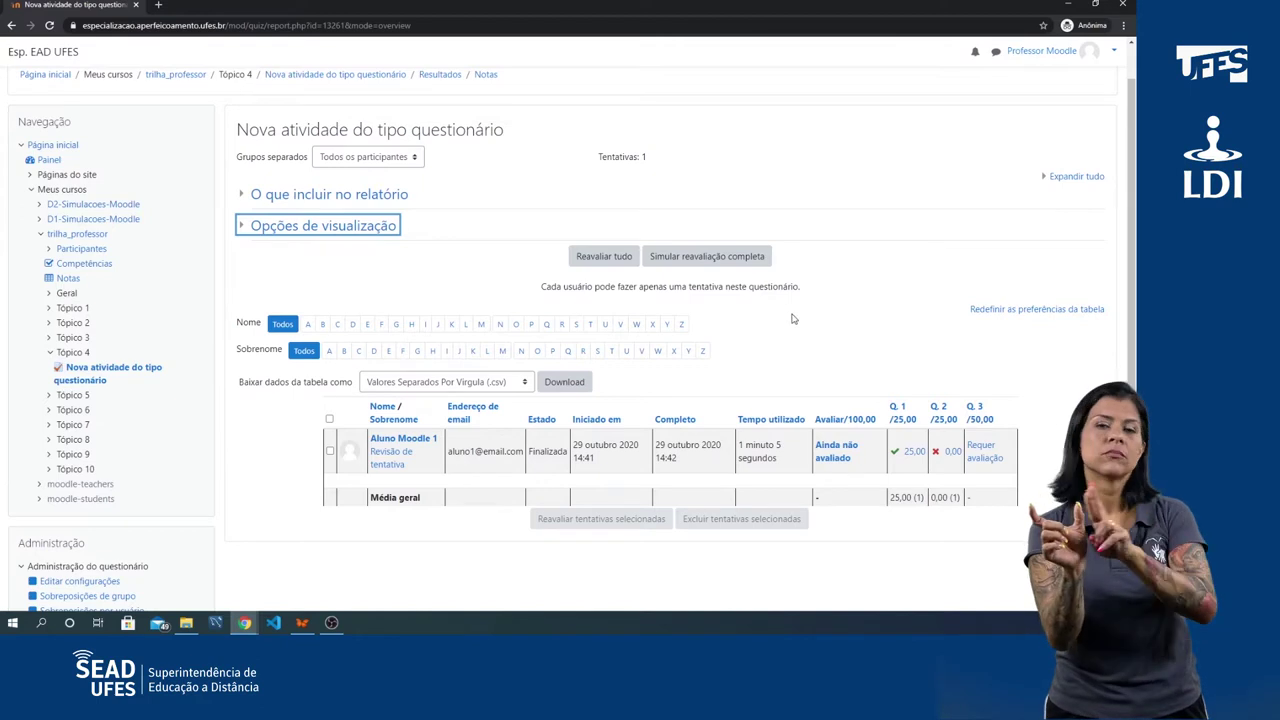
scroll(500, 300, down, 2)
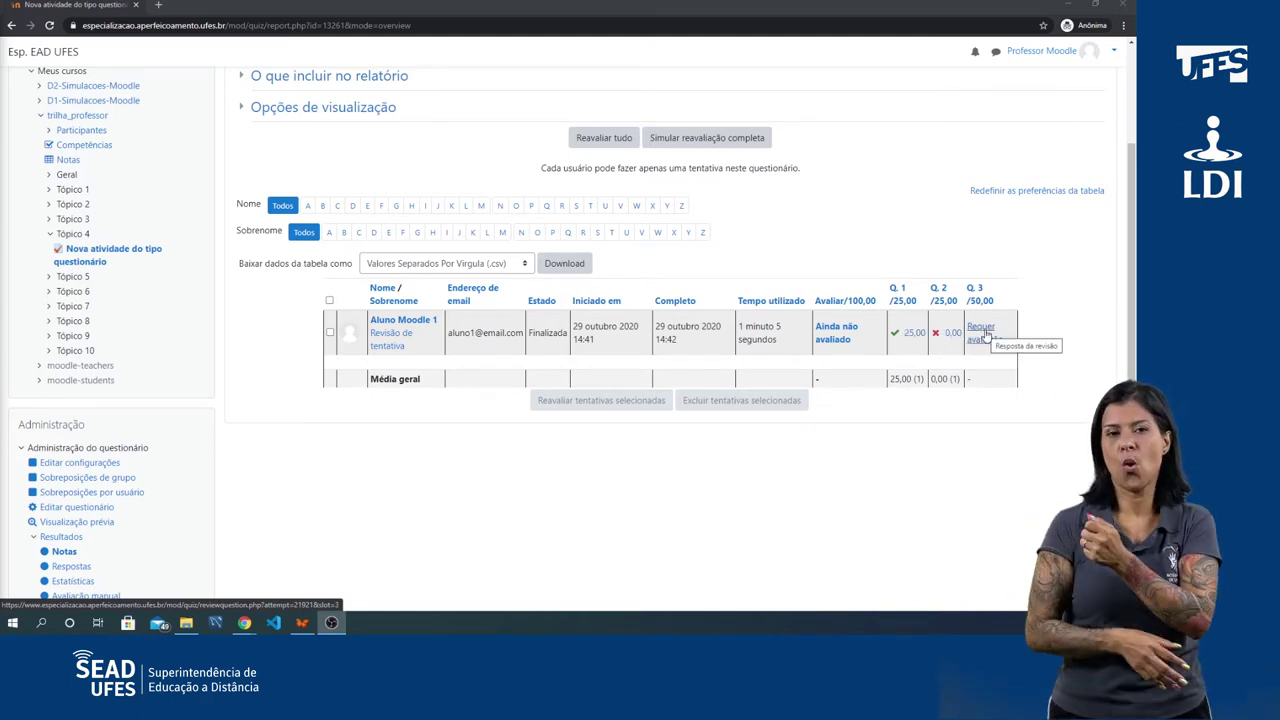
Step: Open the review of the attempt marked "Ainda não avaliado" and examine the answers, feedback and response history of its three questions
scroll(766, 360, up, 2)
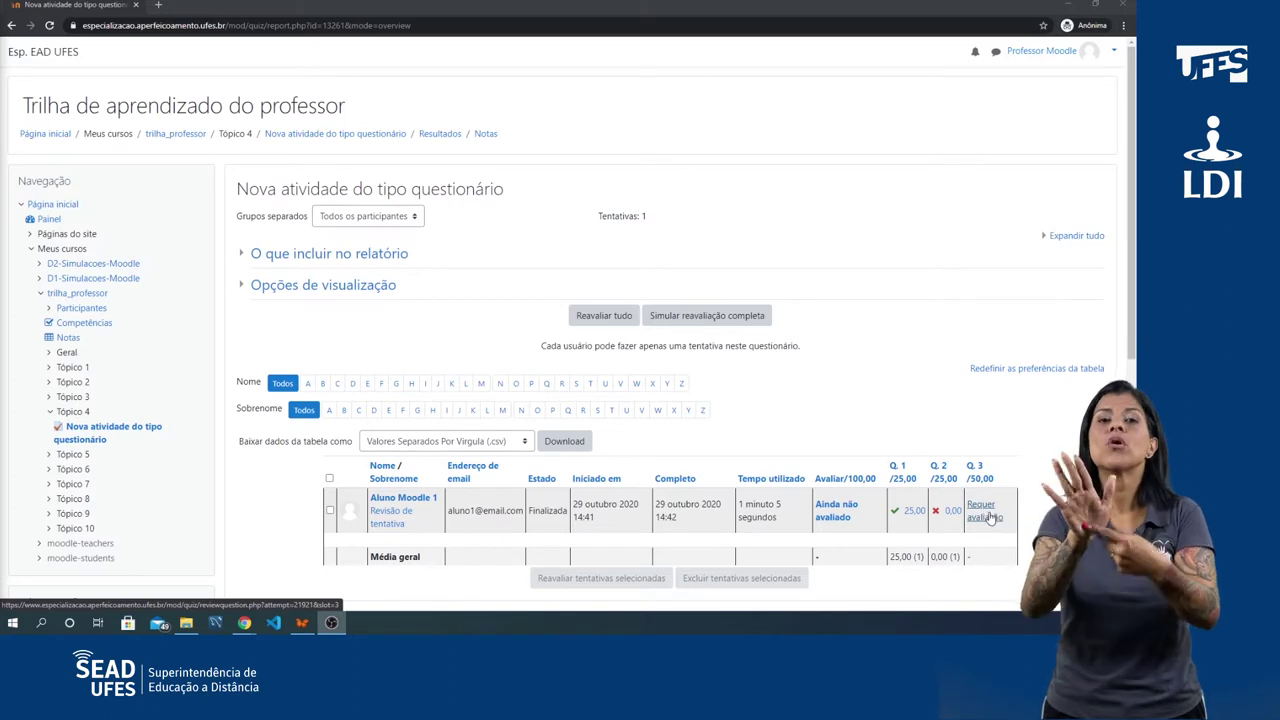
click(831, 509)
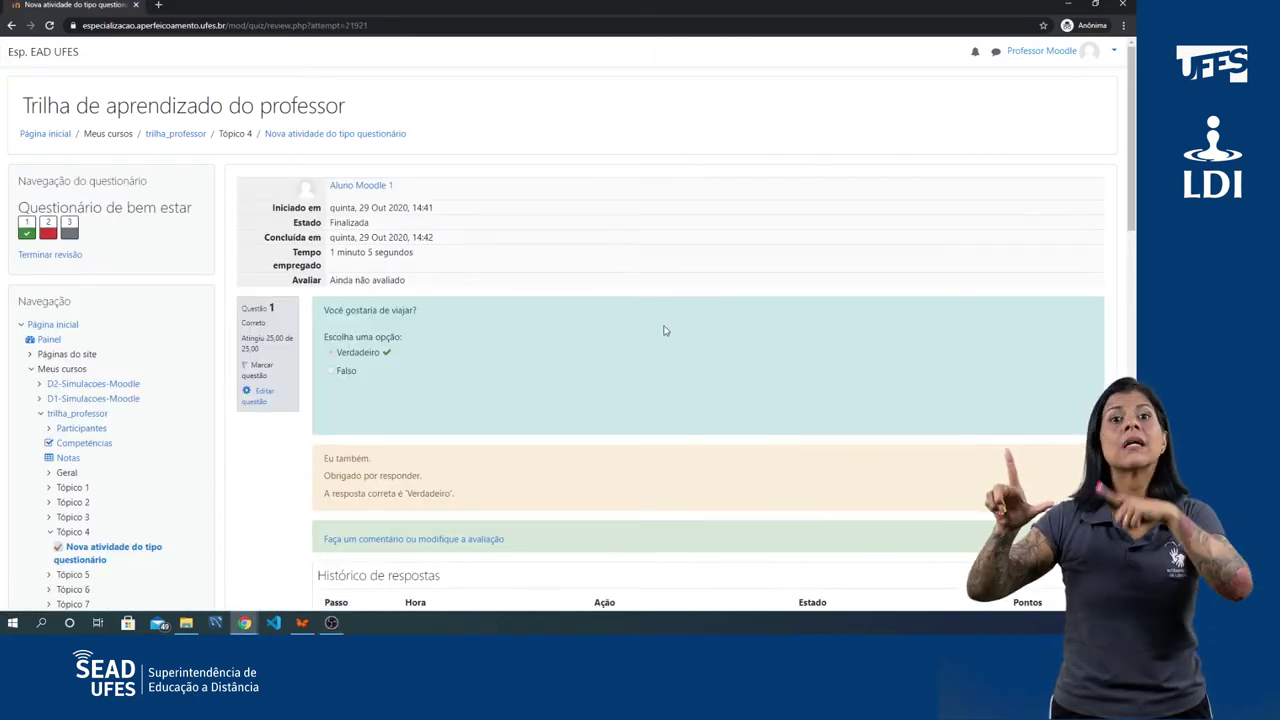
scroll(705, 336, down, 2)
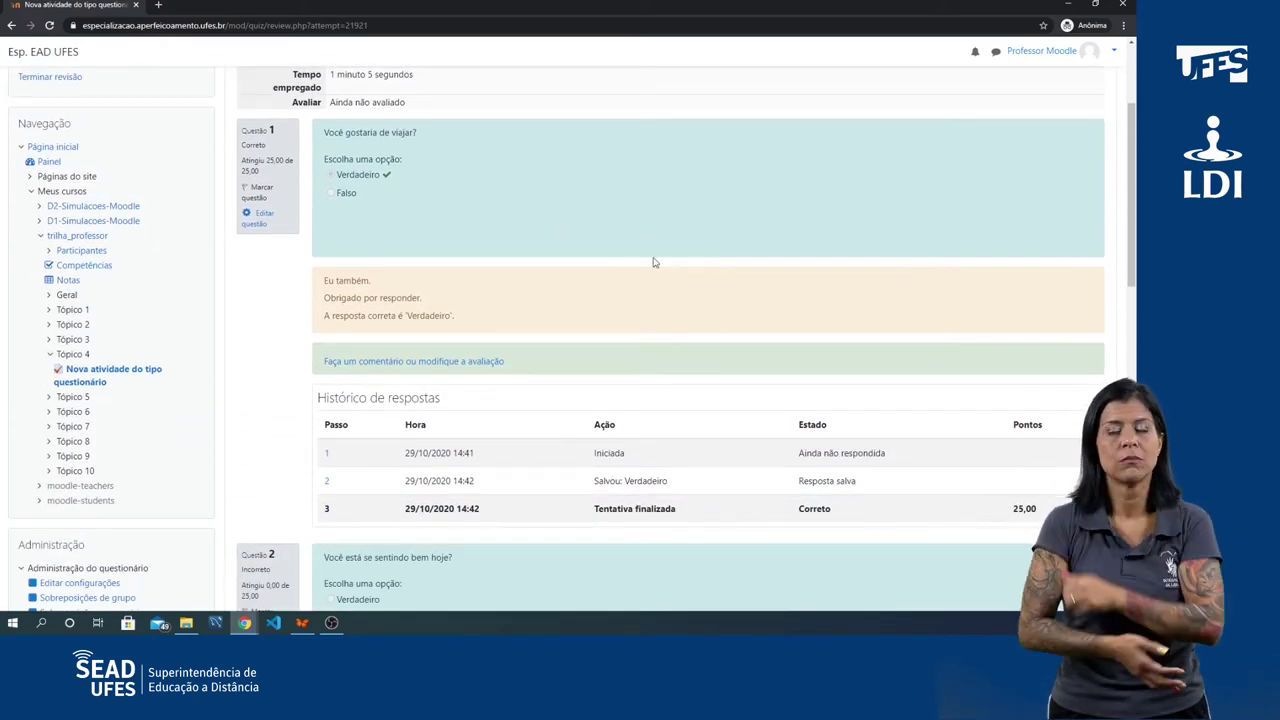
scroll(658, 254, down, 2)
scroll(617, 234, up, 2)
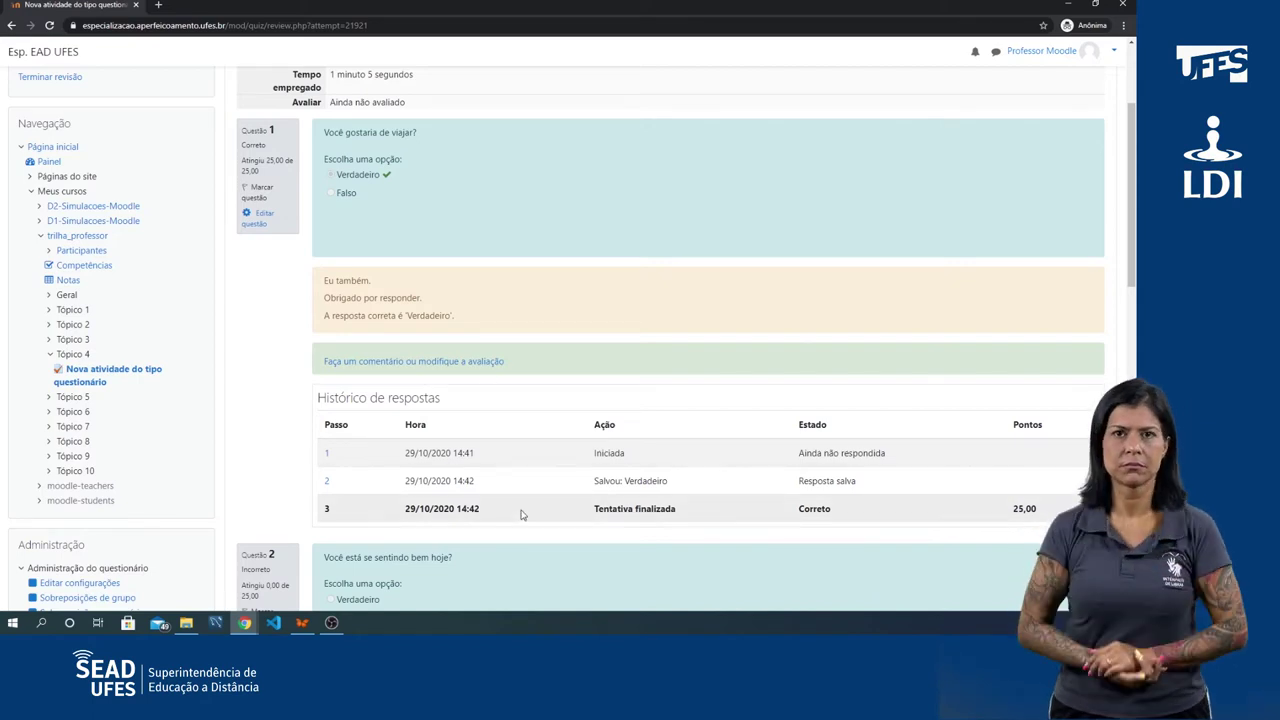
scroll(544, 395, down, 3)
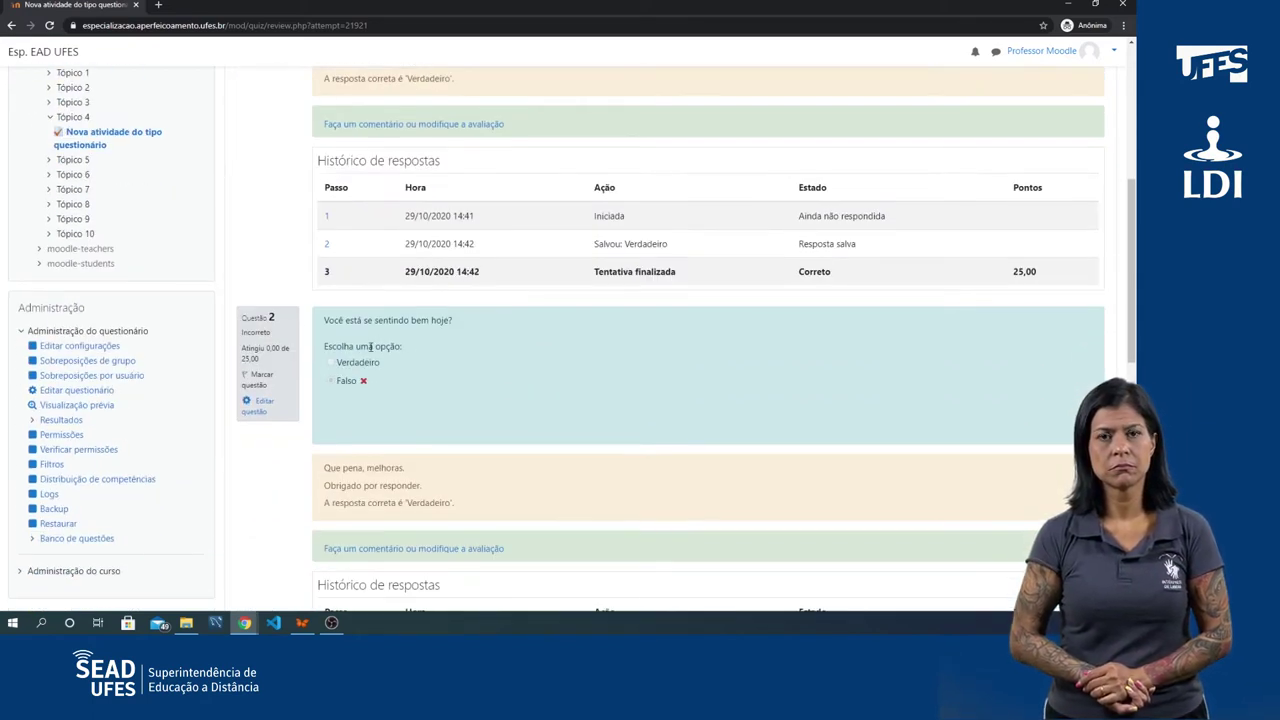
scroll(462, 308, down, 1)
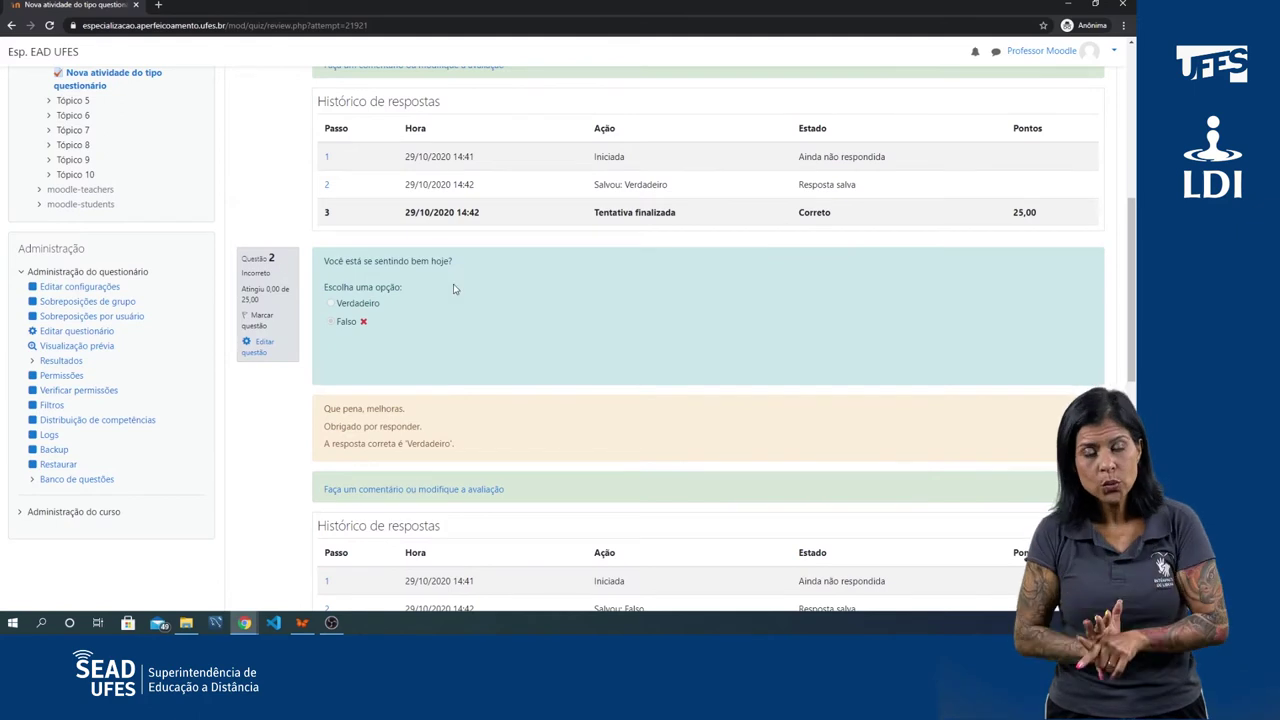
scroll(511, 287, down, 1)
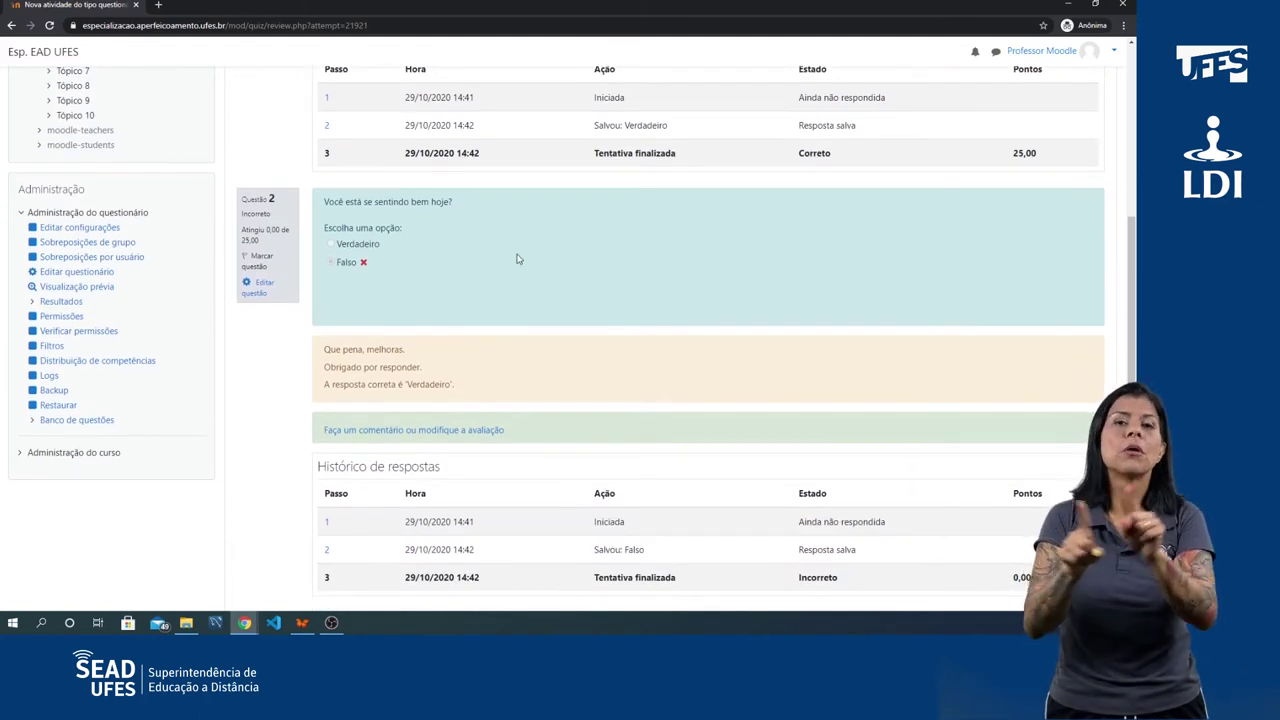
scroll(515, 258, down, 2)
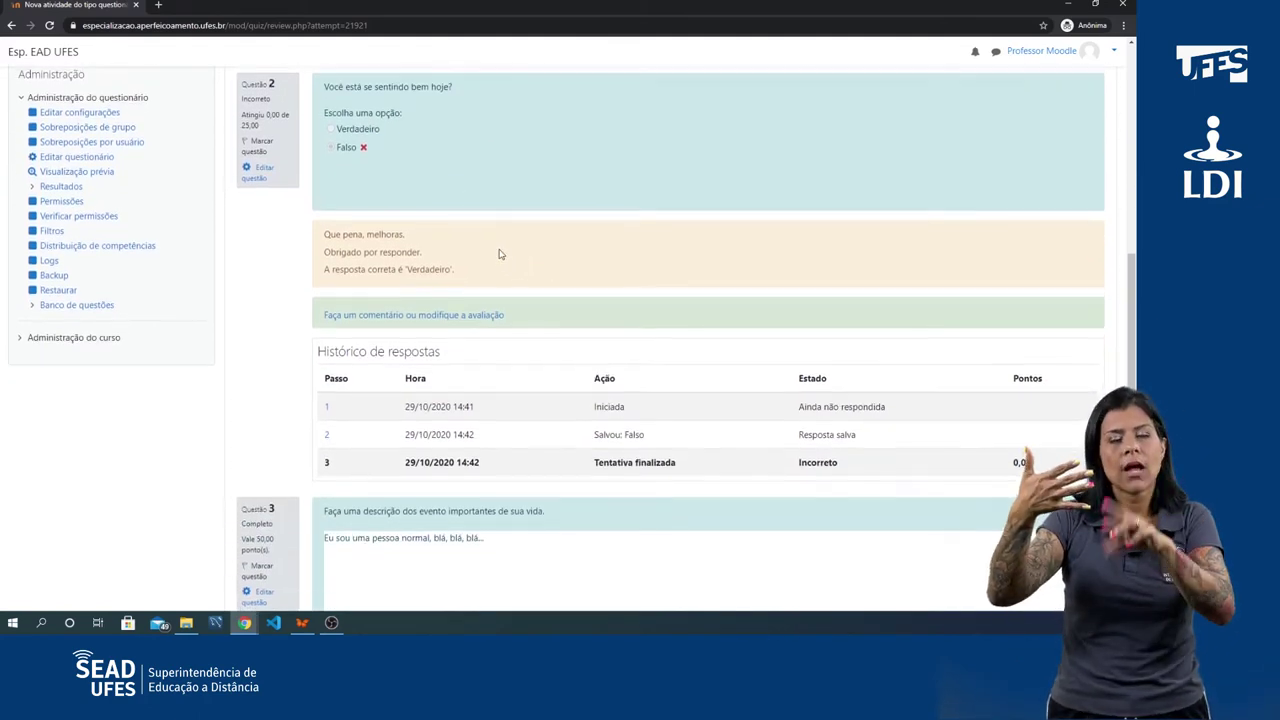
scroll(497, 248, up, 1)
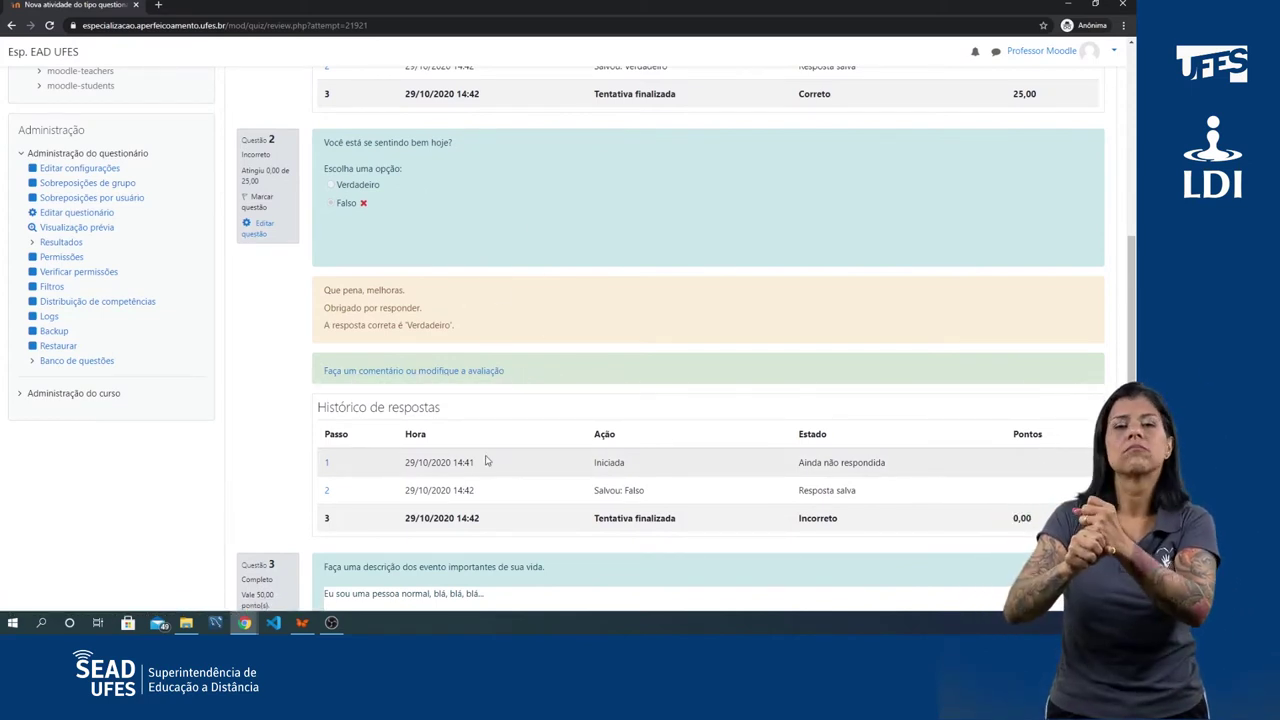
scroll(486, 460, down, 6)
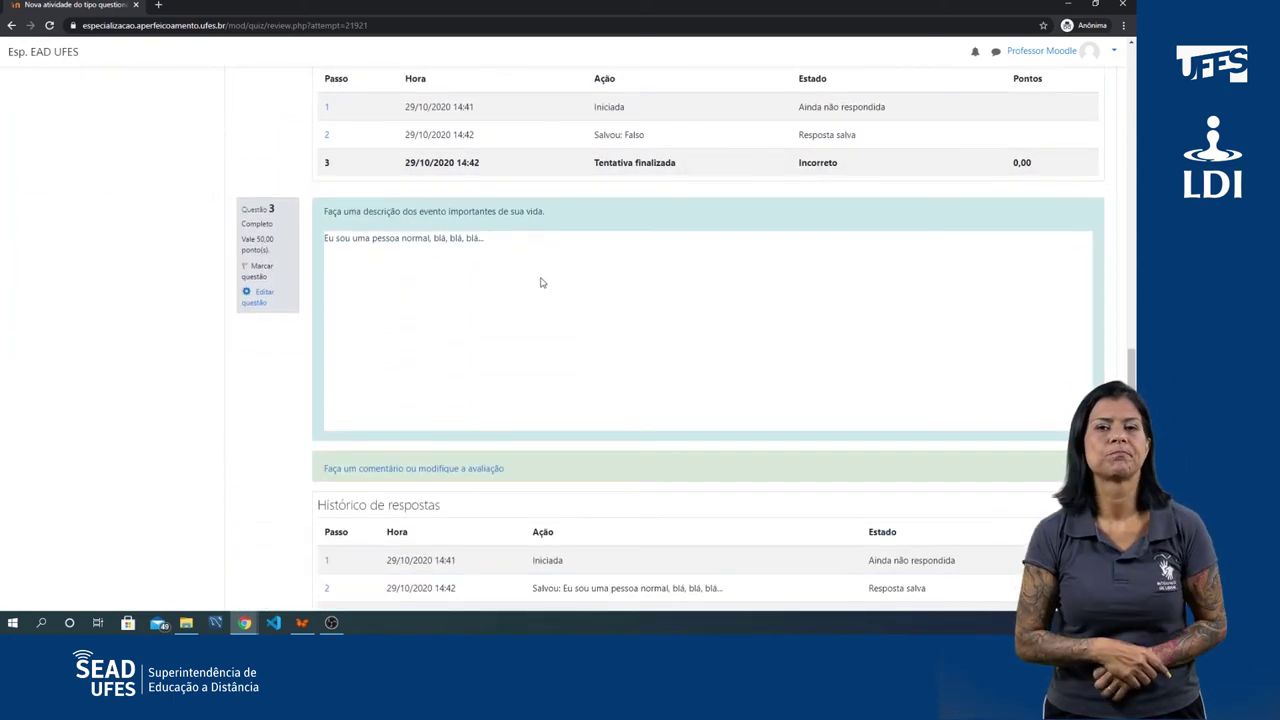
scroll(530, 300, up, 6)
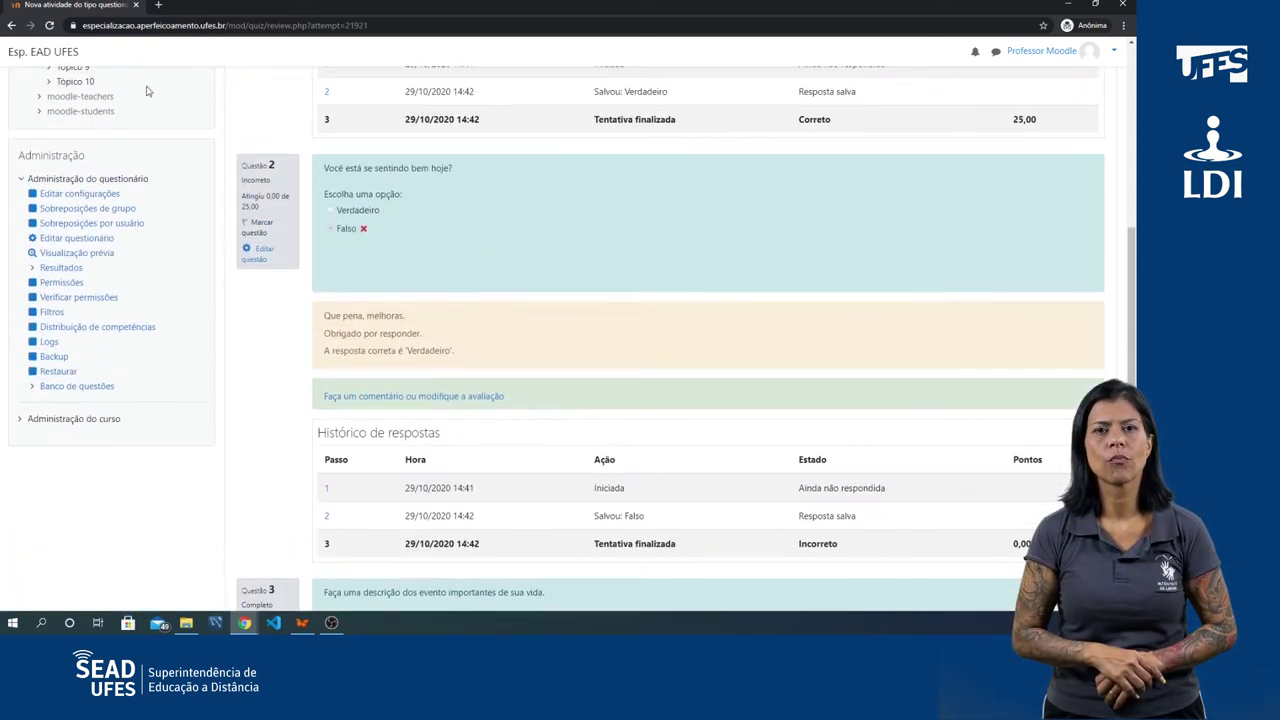
Step: Return to the attempts report, view the student's response to question 1 in an enlarged window, and close that window
click(12, 28)
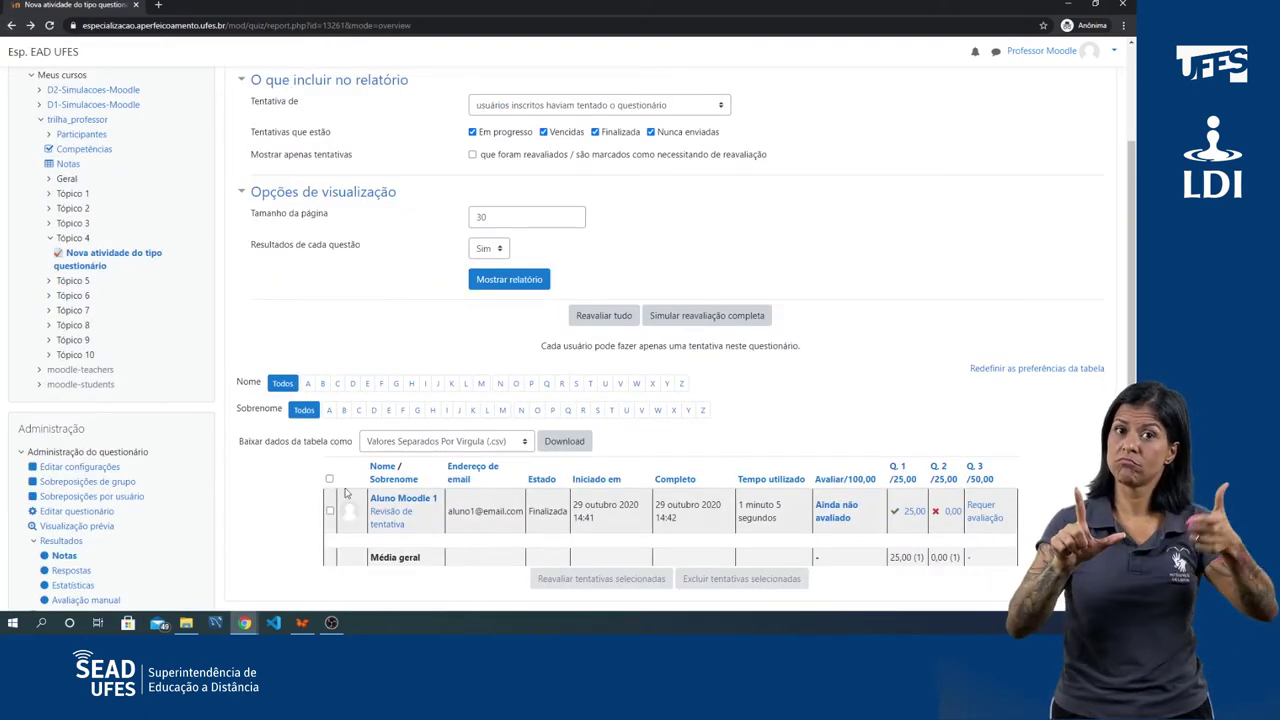
click(912, 512)
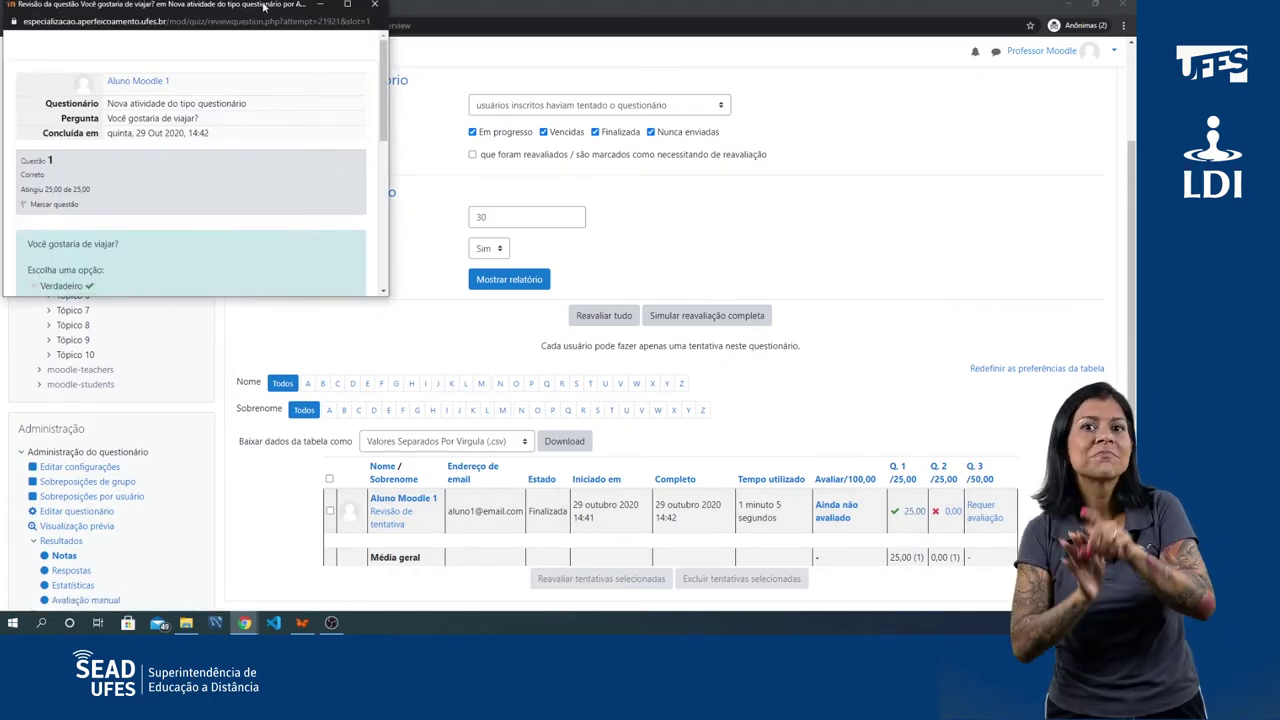
drag(265, 8, 554, 172)
click(636, 169)
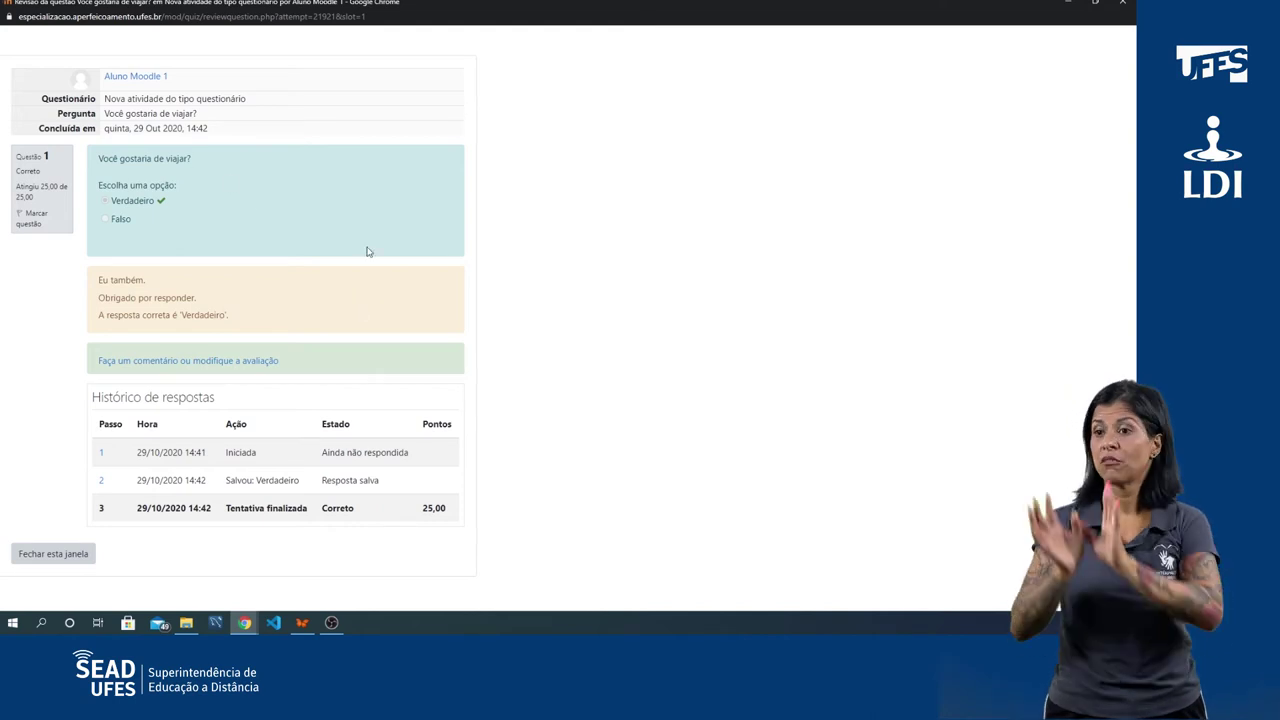
click(62, 559)
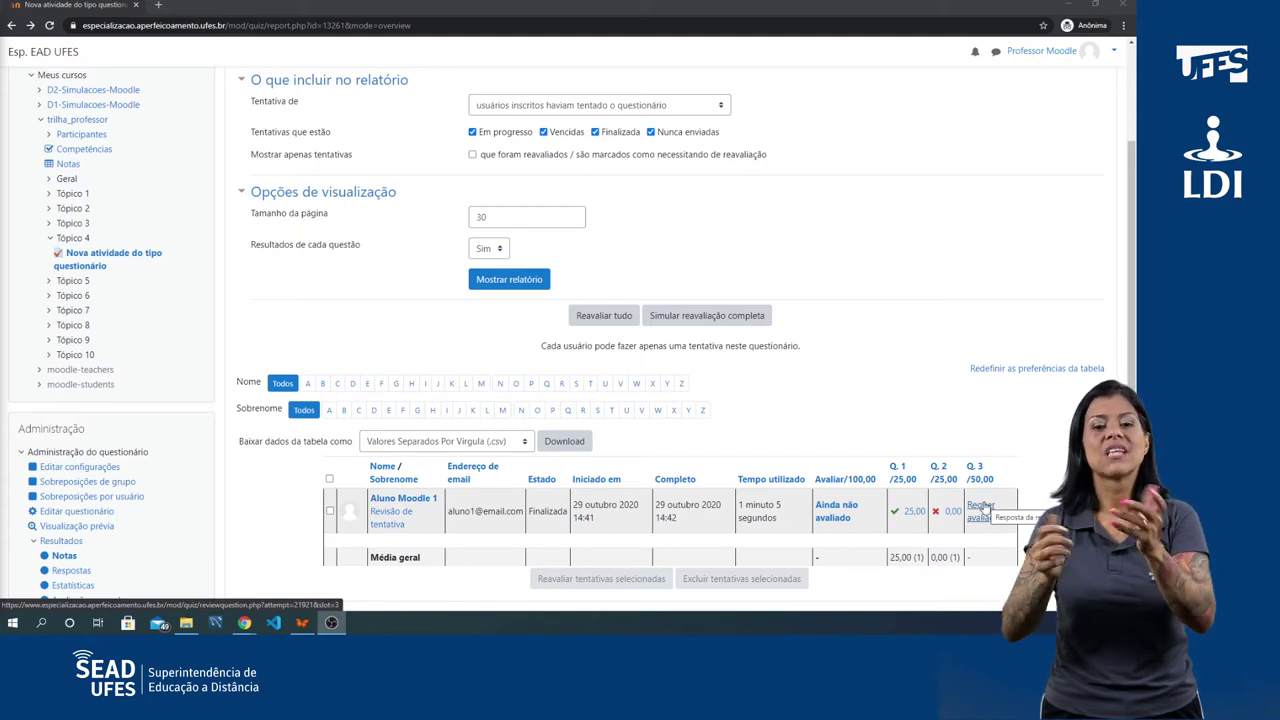
Step: Reopen the review of the ungraded attempt and read the student's essay answer to question 3
click(834, 511)
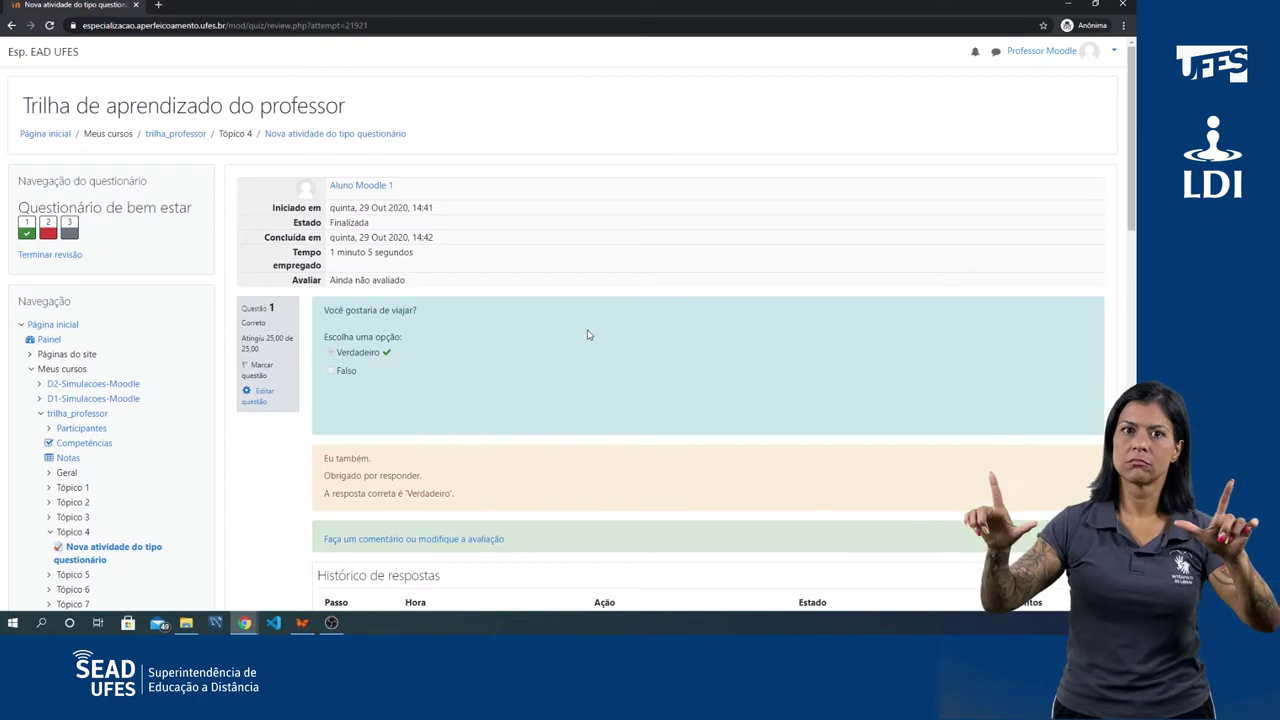
scroll(620, 227, down, 2)
scroll(617, 220, down, 2)
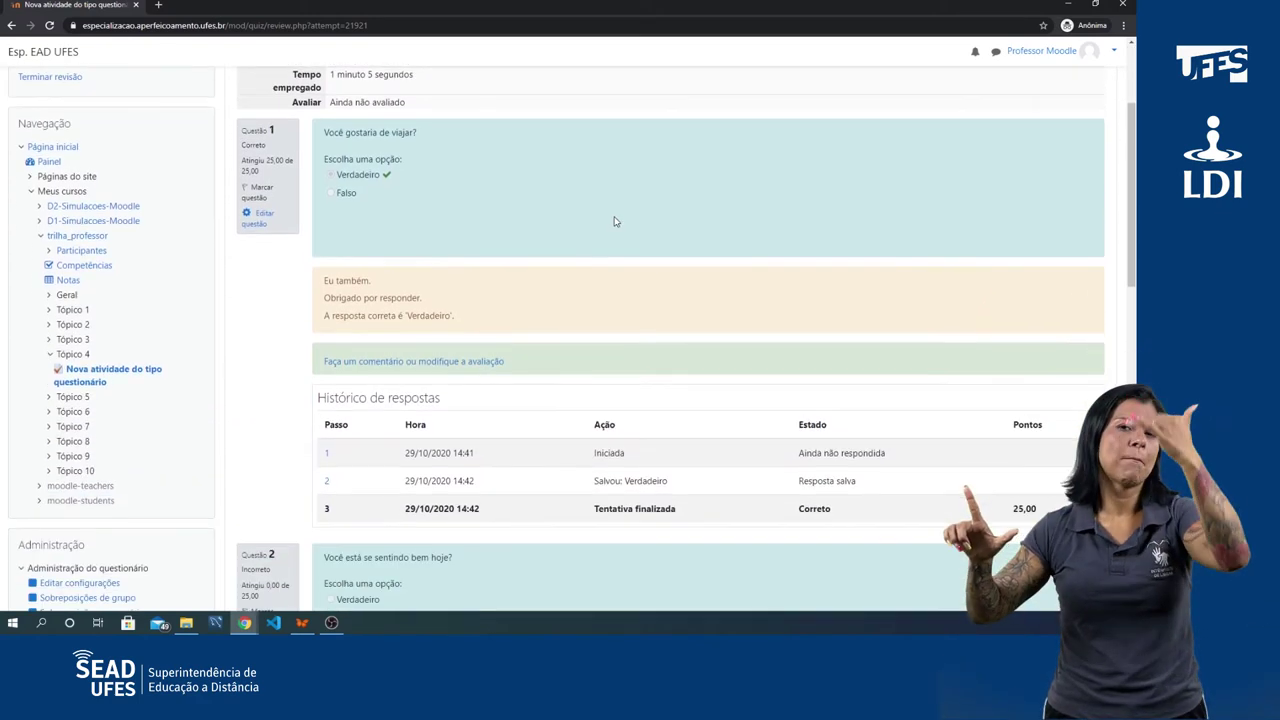
scroll(591, 259, down, 1)
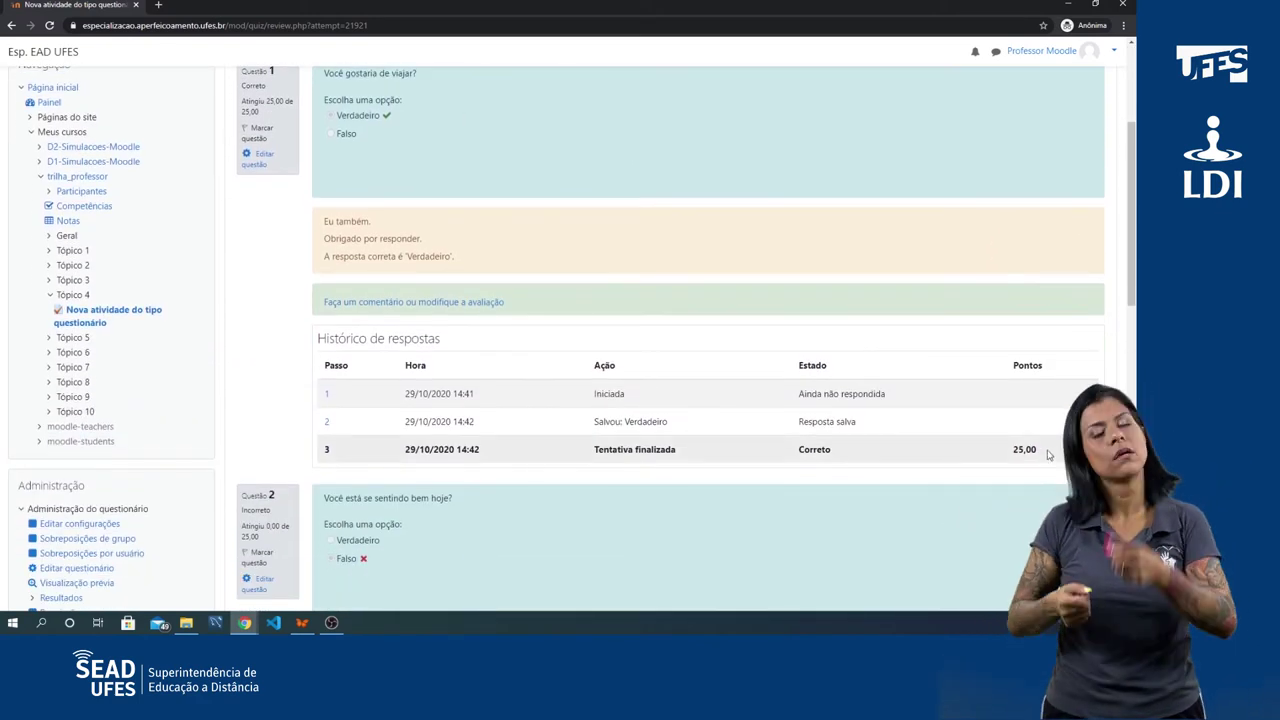
scroll(755, 308, down, 5)
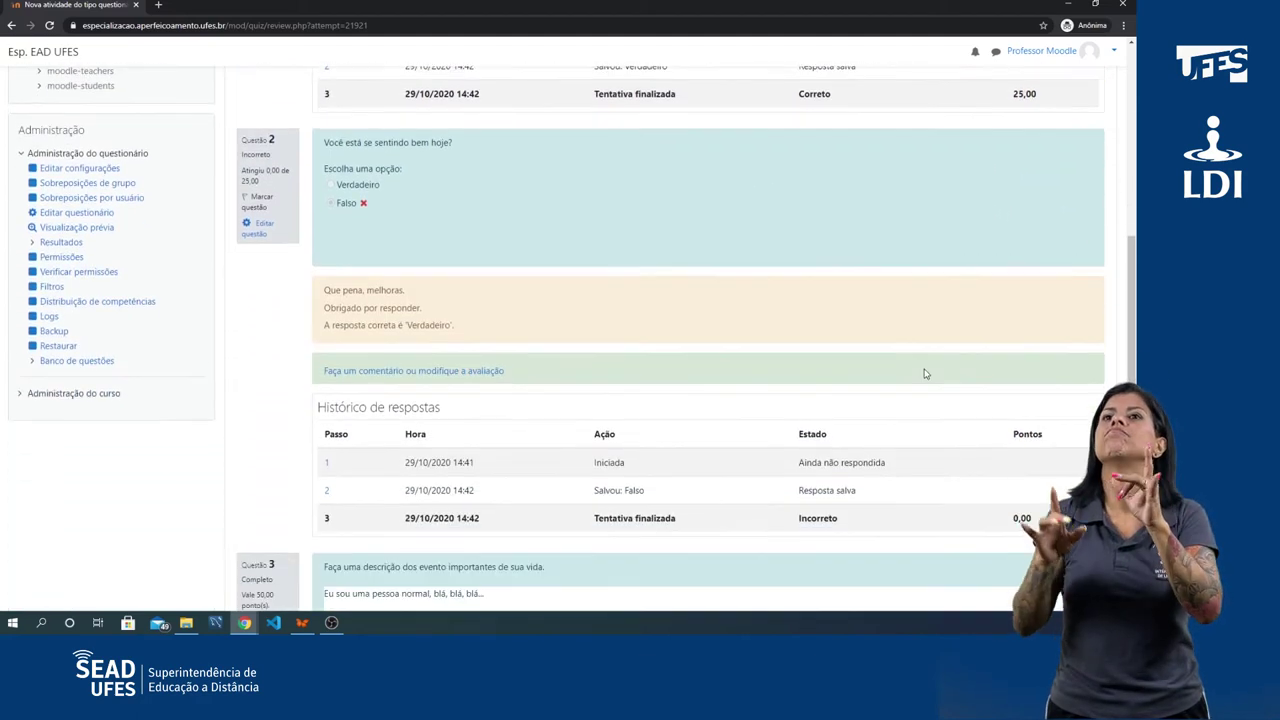
scroll(929, 303, down, 4)
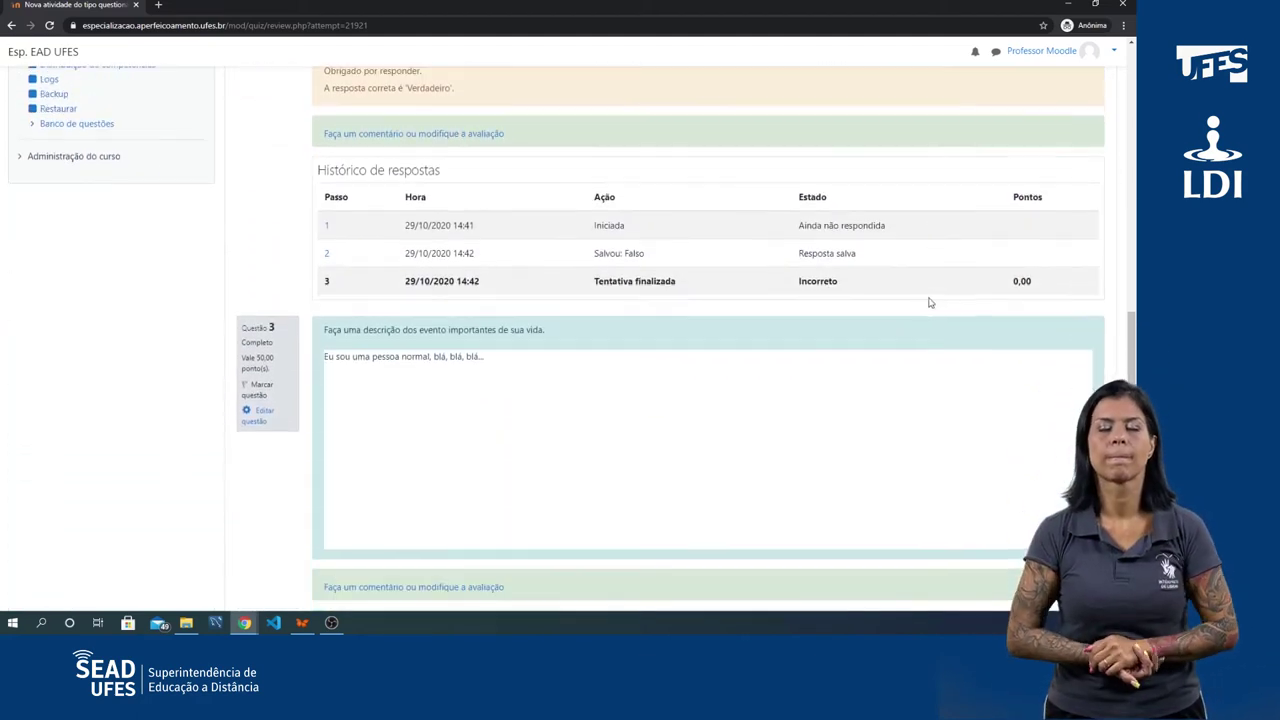
scroll(535, 192, down, 1)
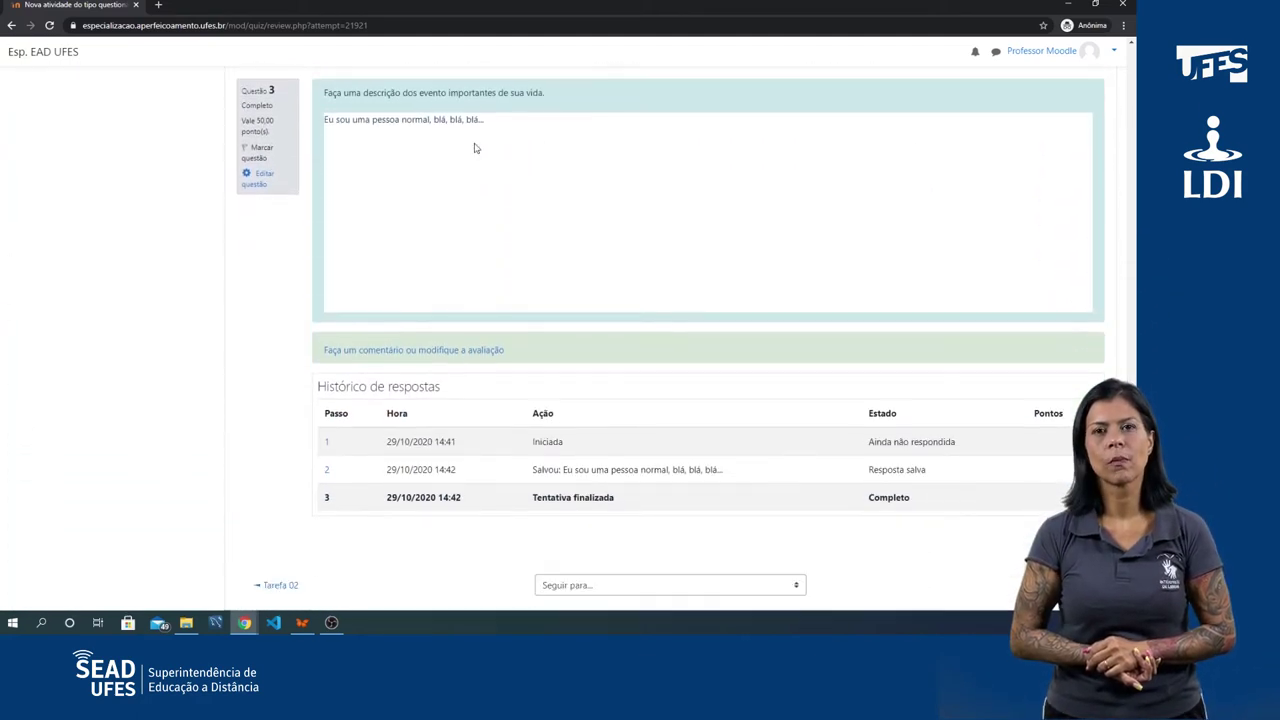
drag(324, 119, 504, 131)
click(577, 134)
double_click(404, 120)
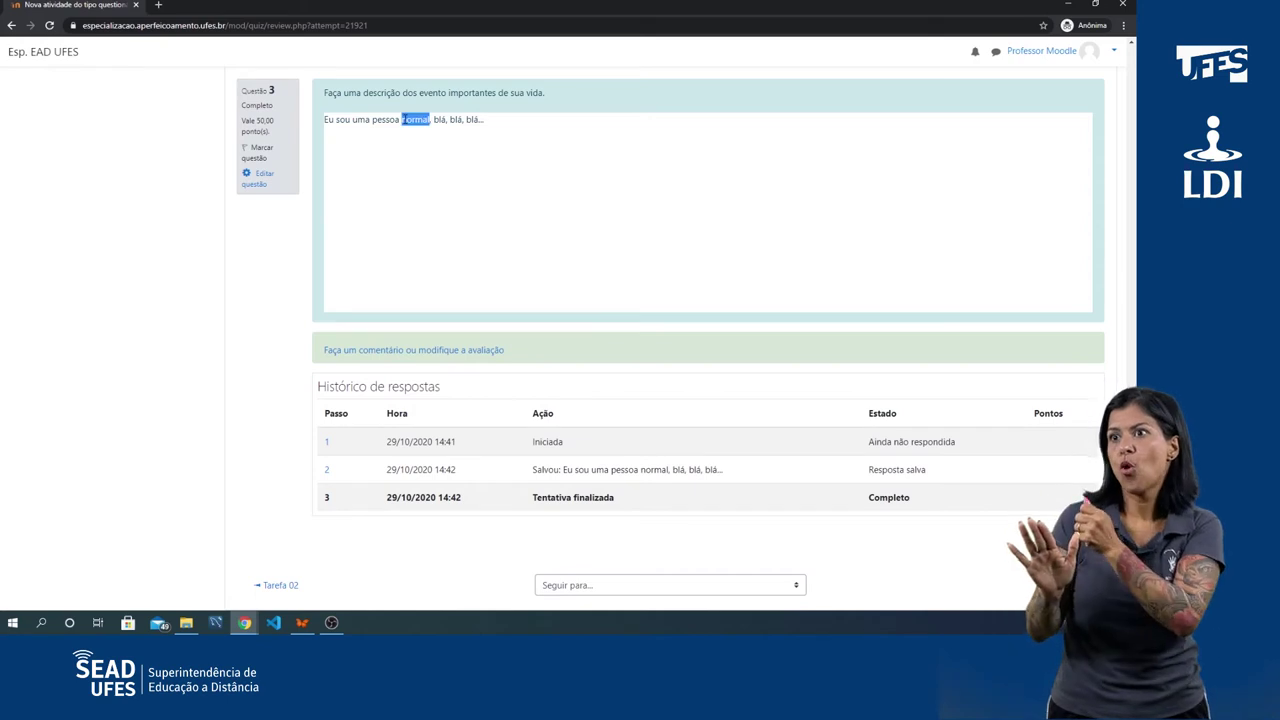
triple_click(404, 120)
click(884, 304)
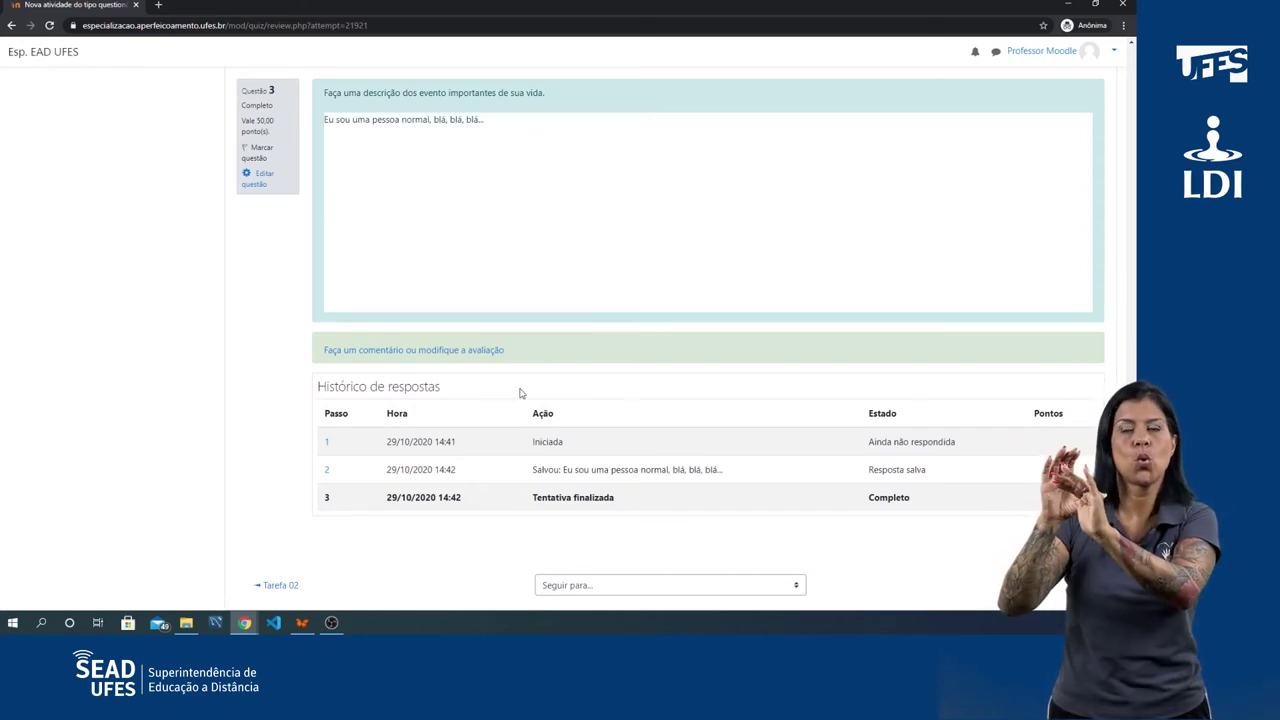
Step: Open the comment and manual grading form for question 3, maximize its window, and bring the comment and grade fields into view
click(440, 352)
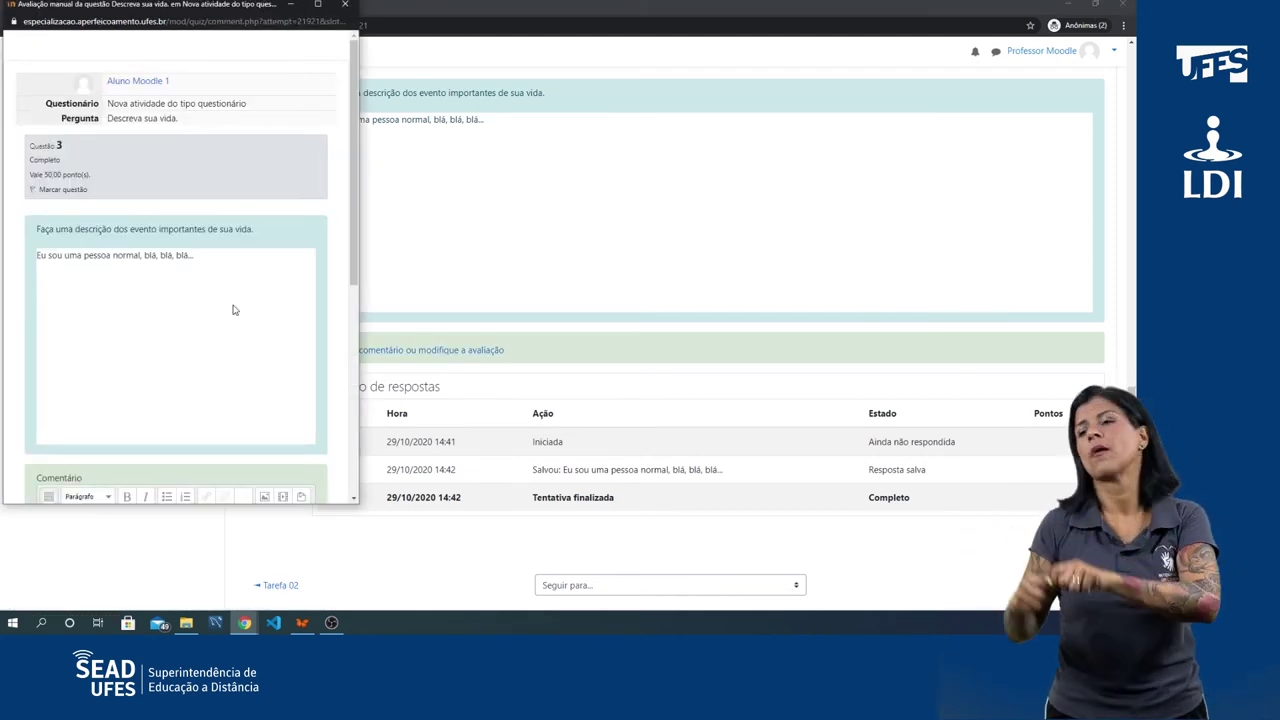
click(318, 5)
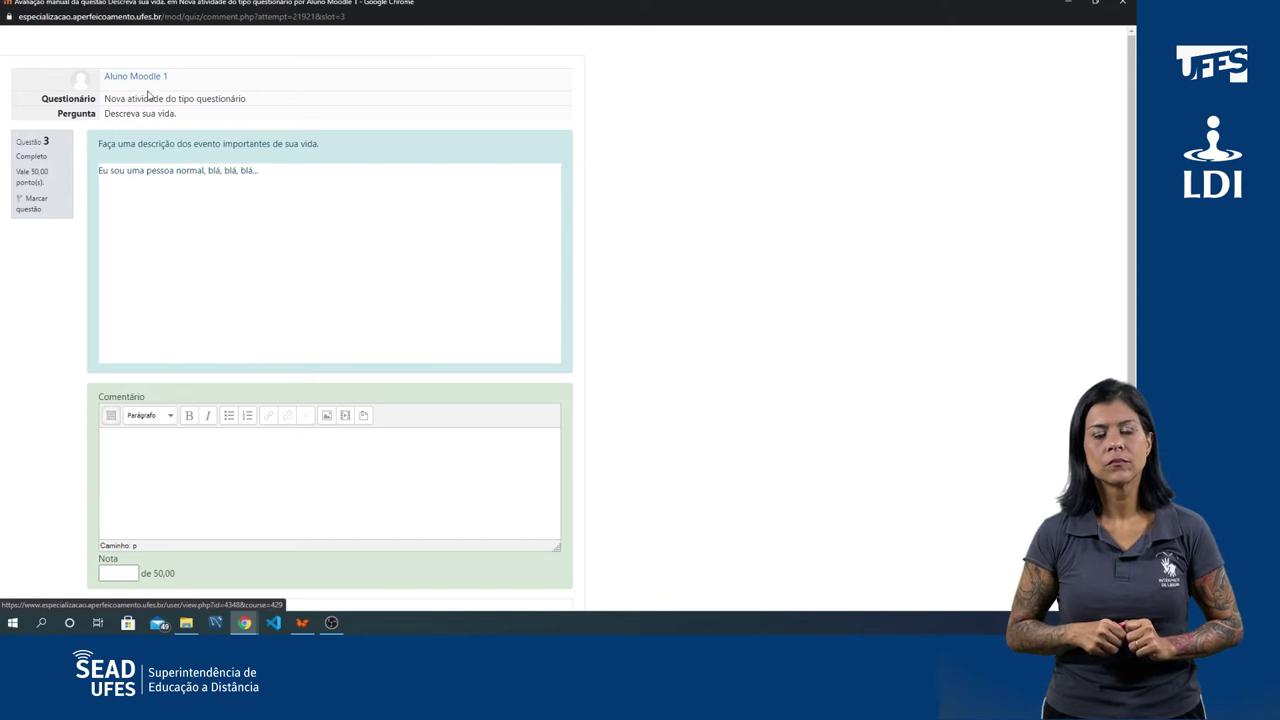
scroll(208, 216, down, 3)
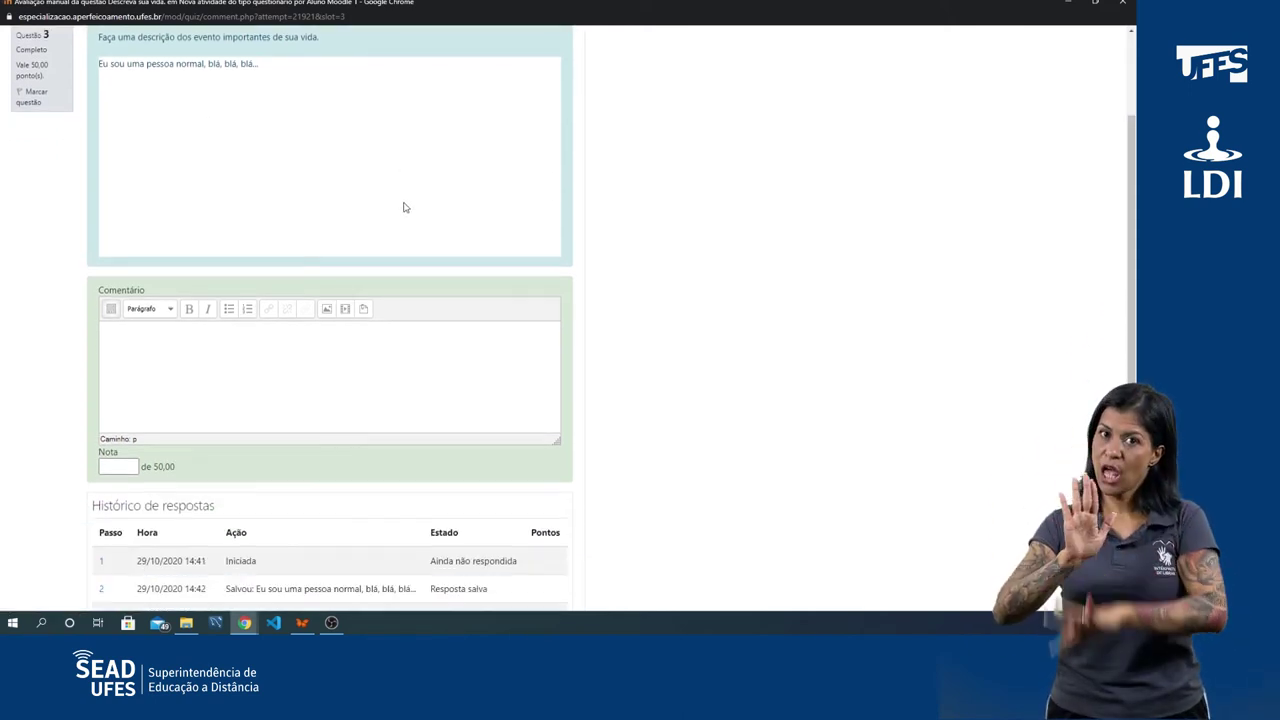
Step: Grade the essay answer to question 3 with the comment "Muito boa descrição." and a mark of 45, and save the evaluation
scroll(237, 320, up, 2)
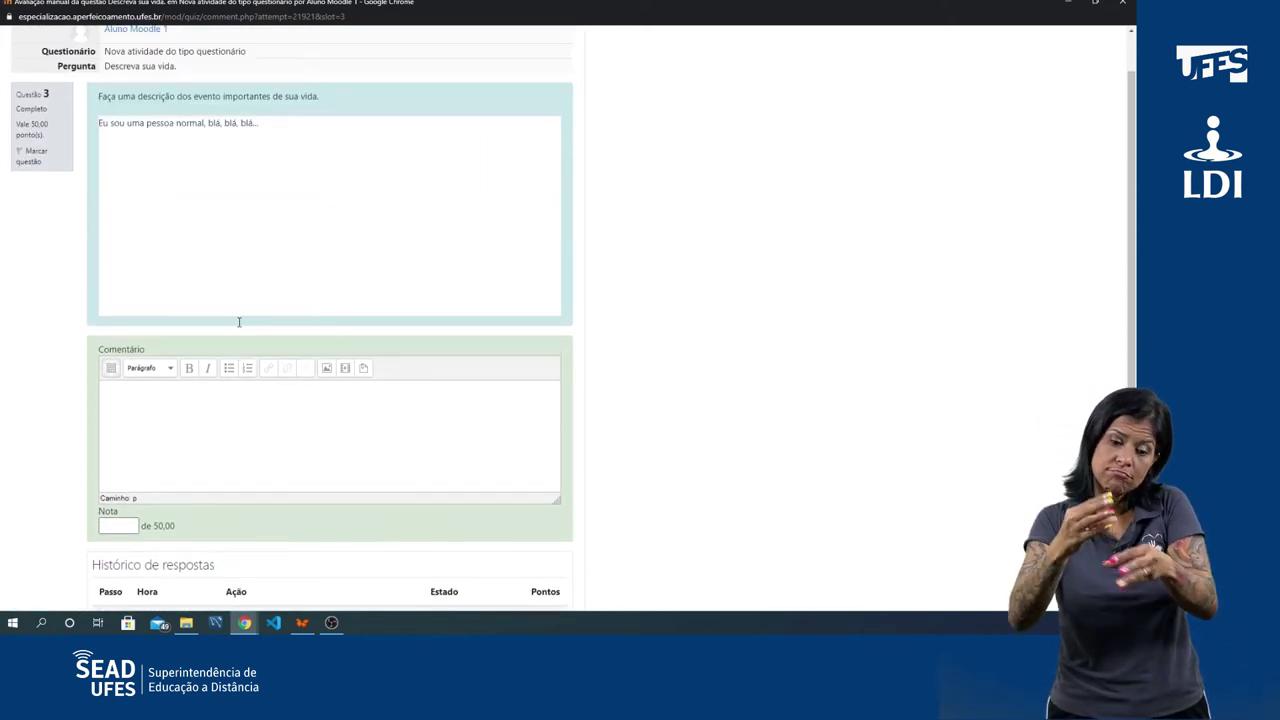
text(Muito)
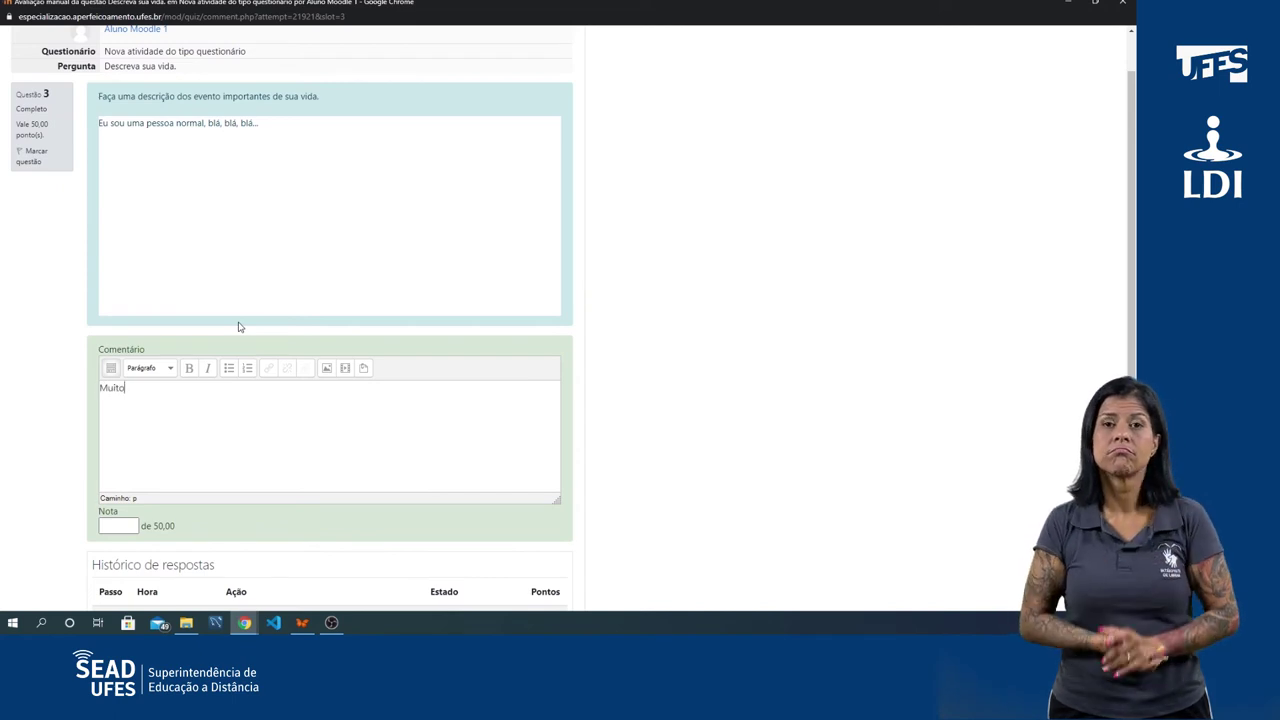
text( boa descrição.)
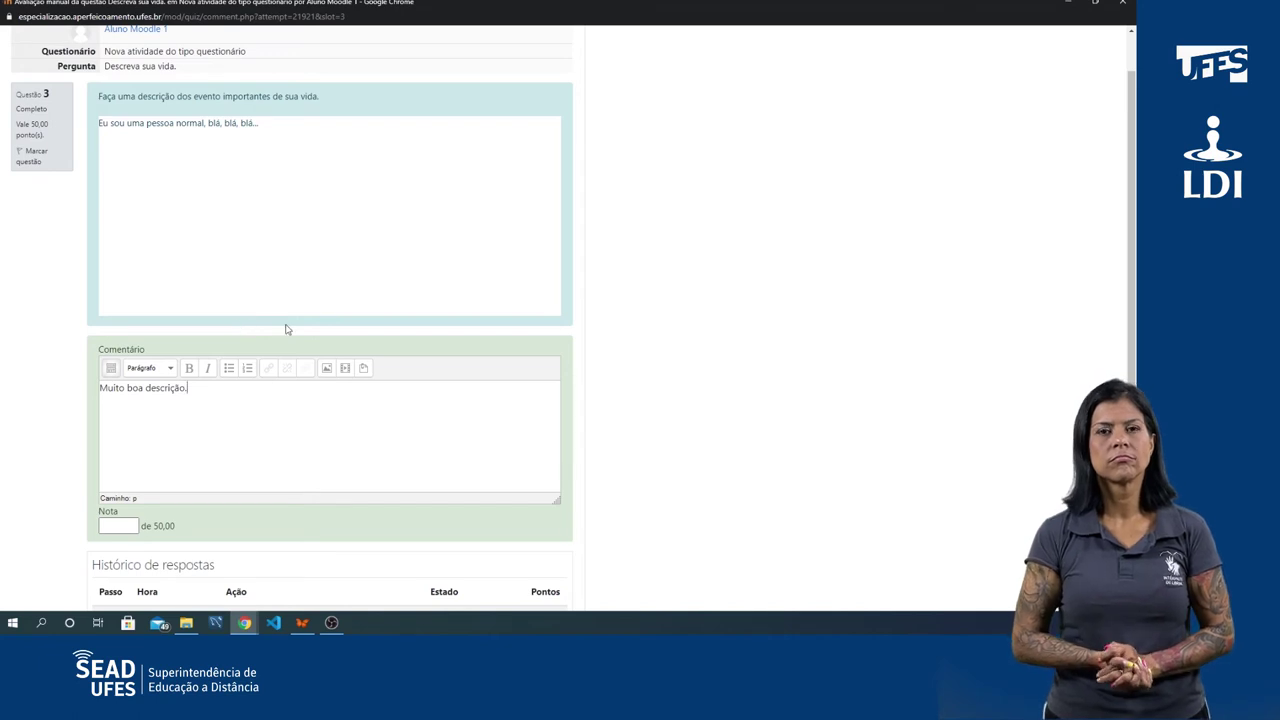
scroll(286, 329, down, 2)
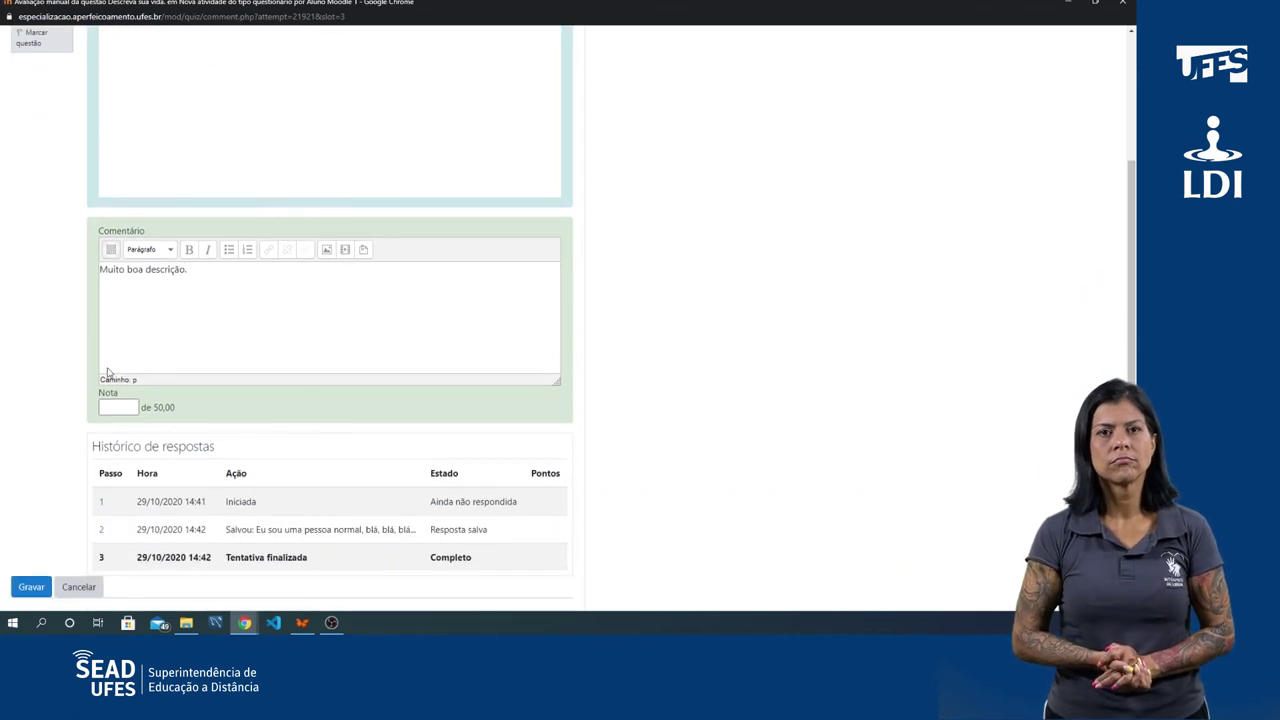
click(112, 407)
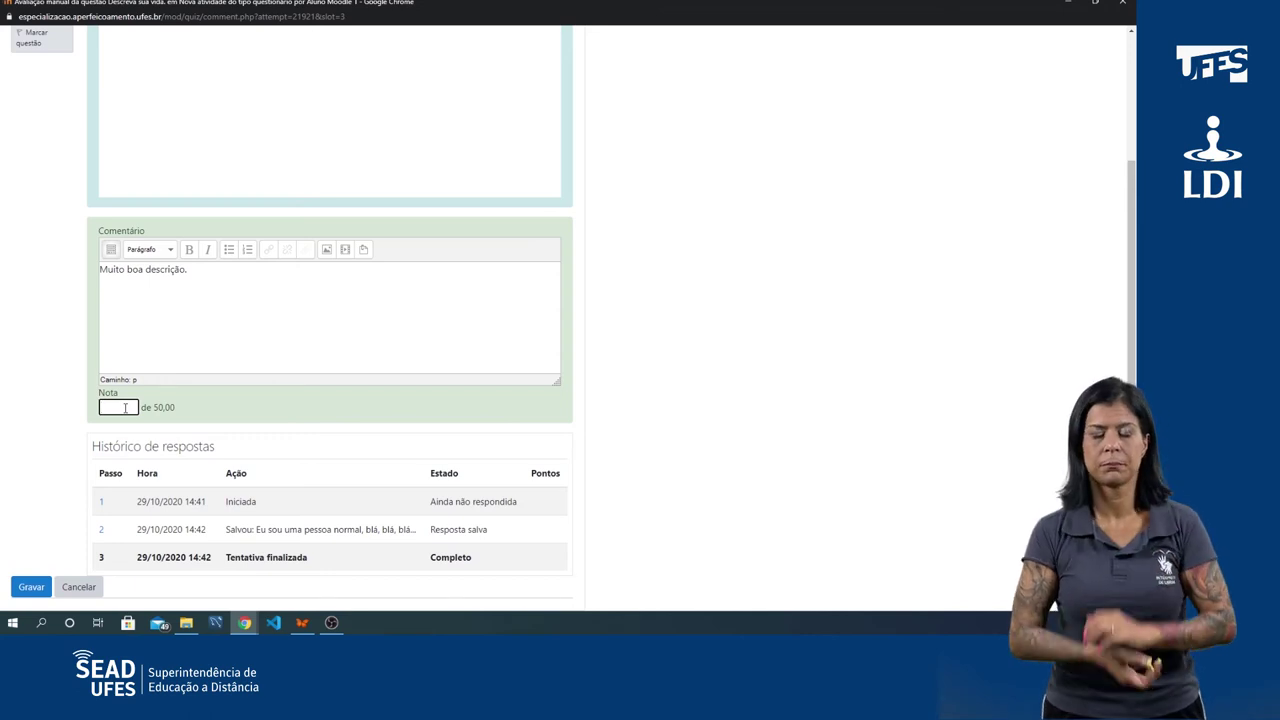
text(45)
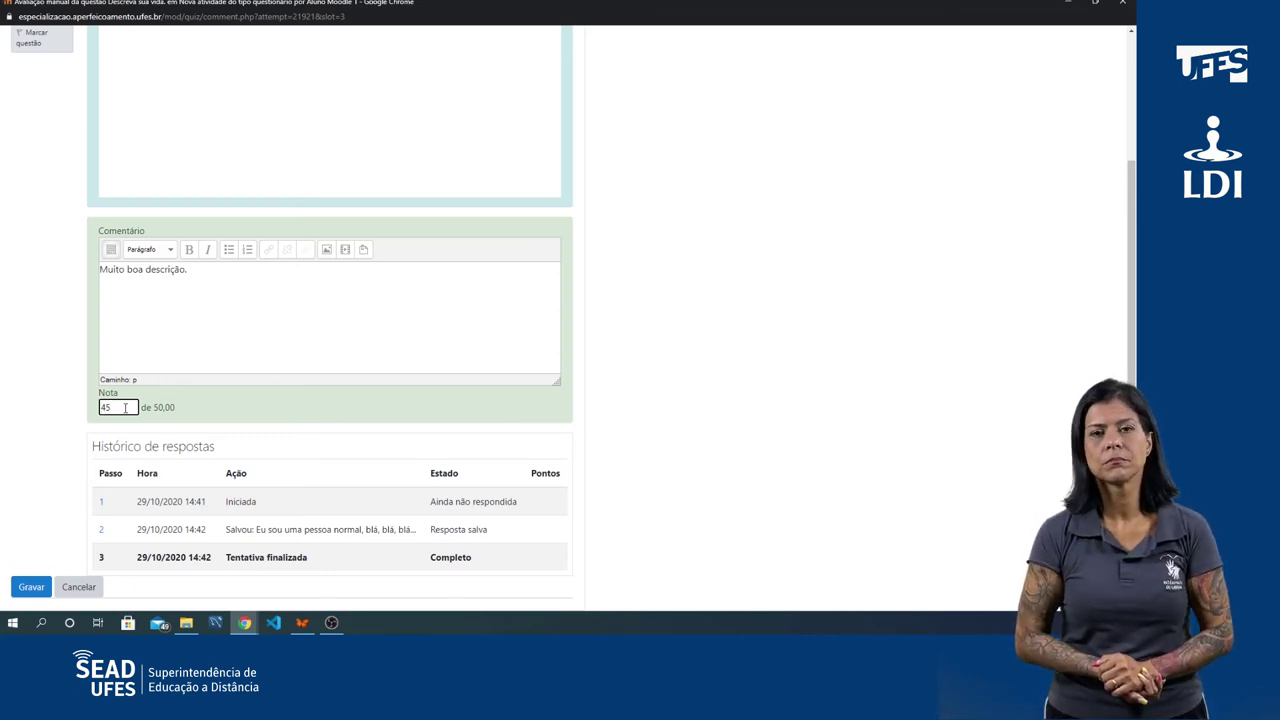
click(272, 408)
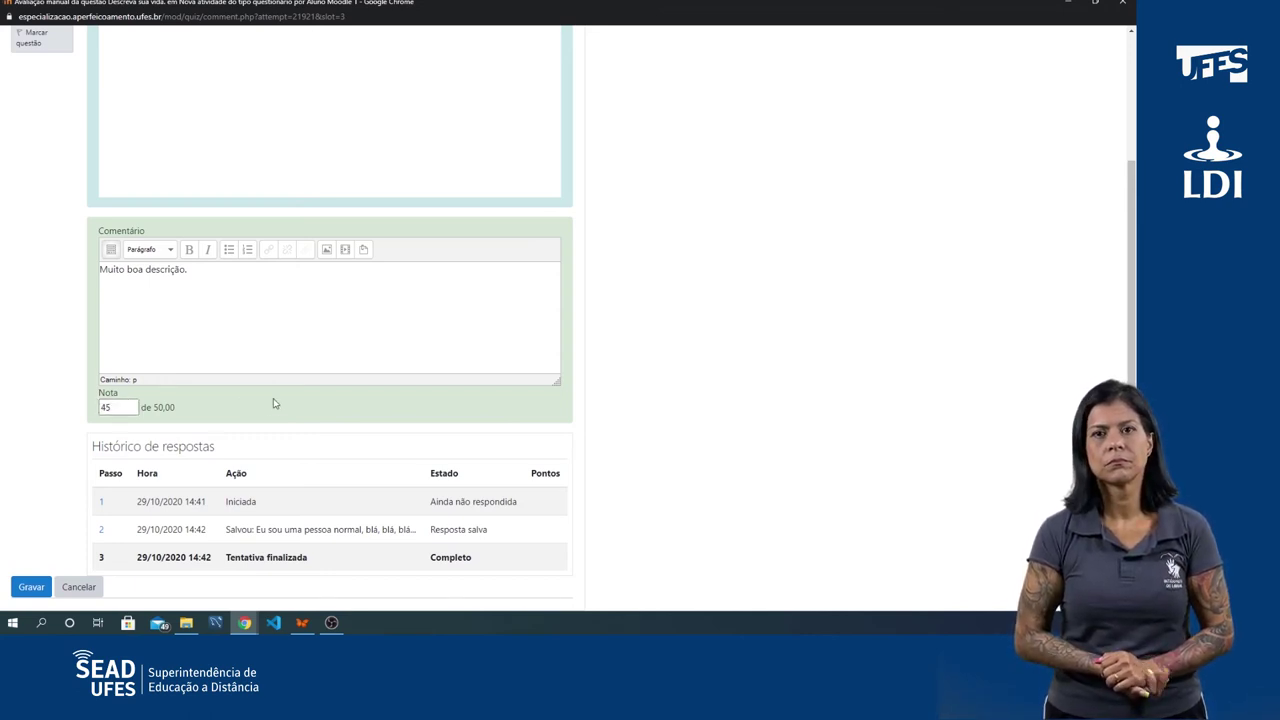
click(31, 588)
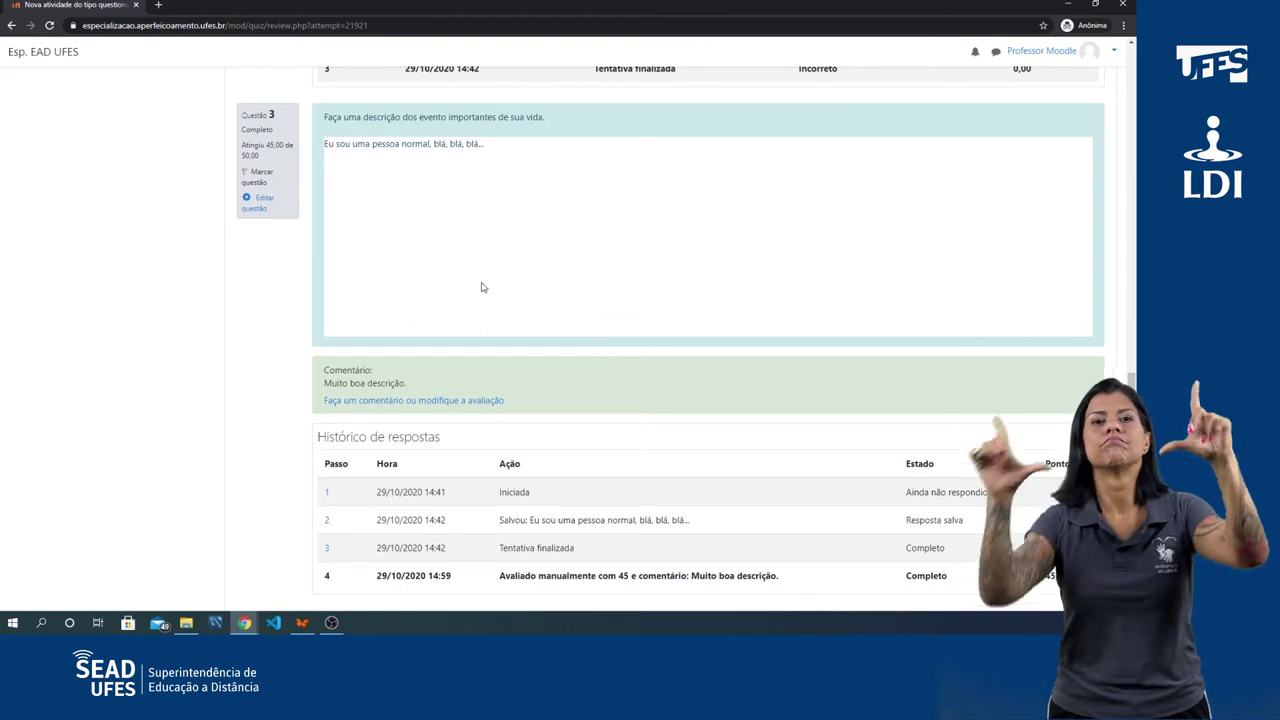
Step: Check question 3's comment and response history in the attempt review, and the overall grade and feedback in its summary
scroll(498, 292, down, 1)
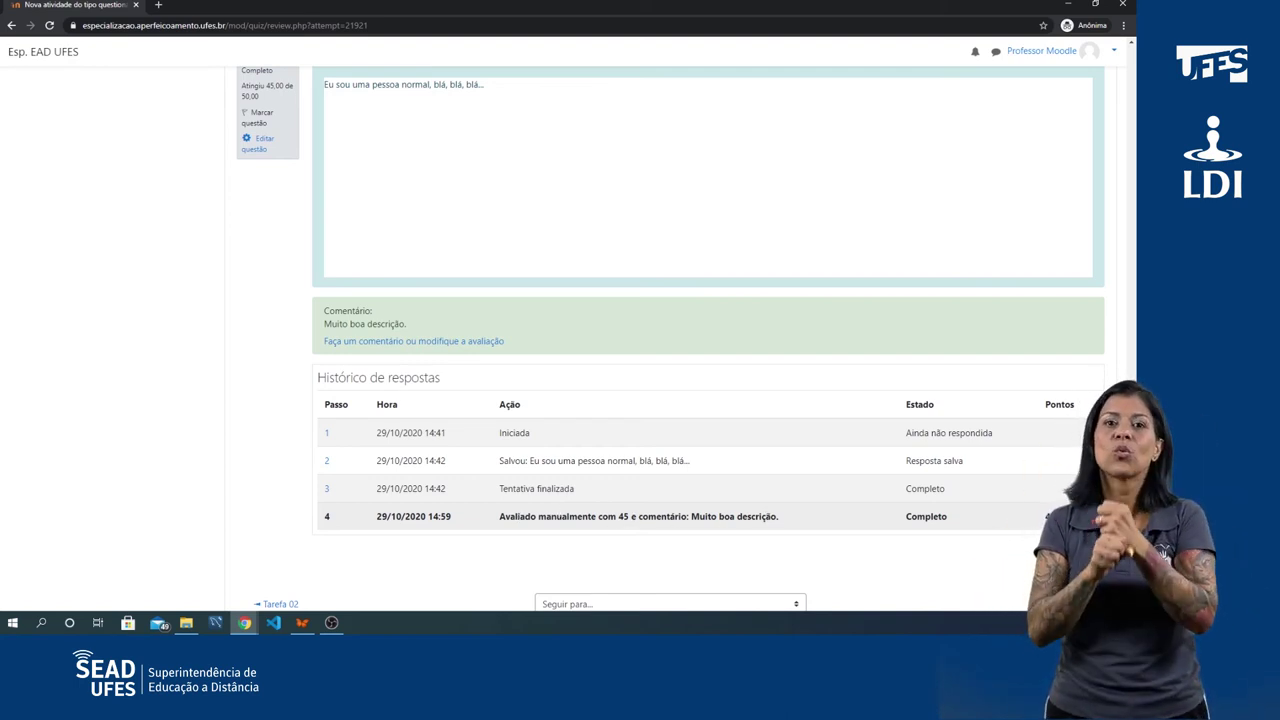
scroll(1000, 470, up, 10)
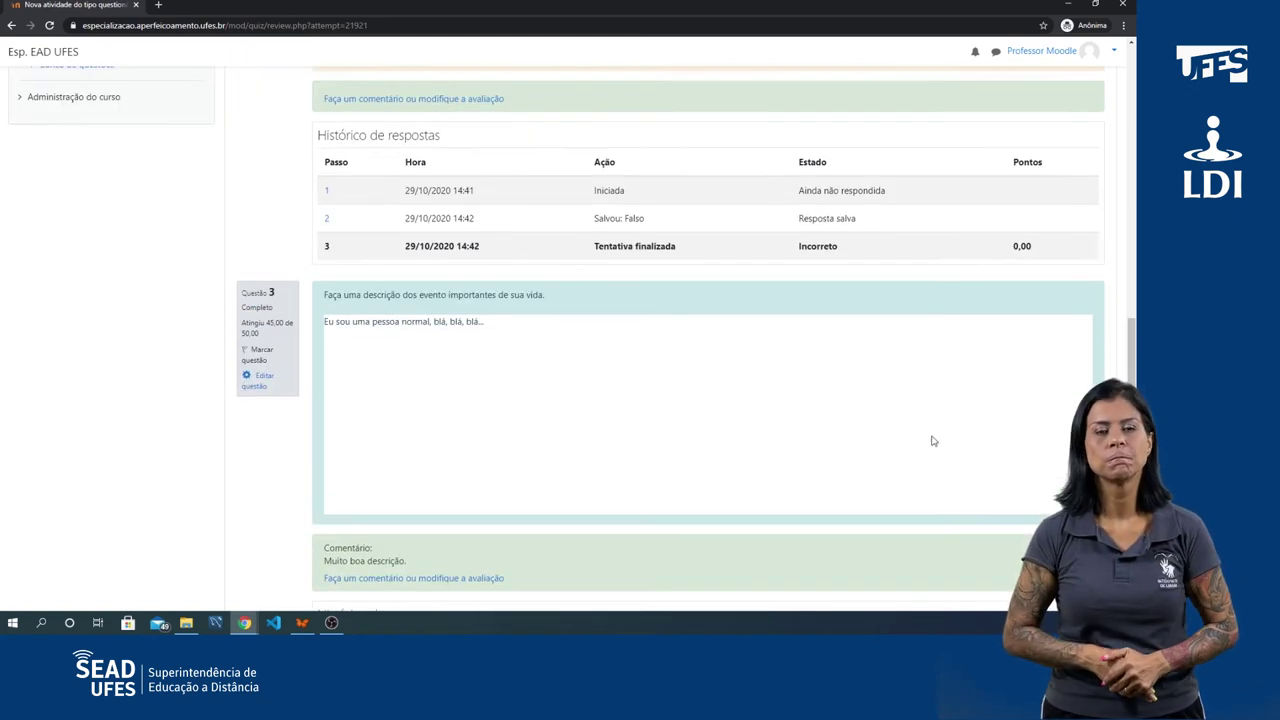
scroll(858, 382, up, 5)
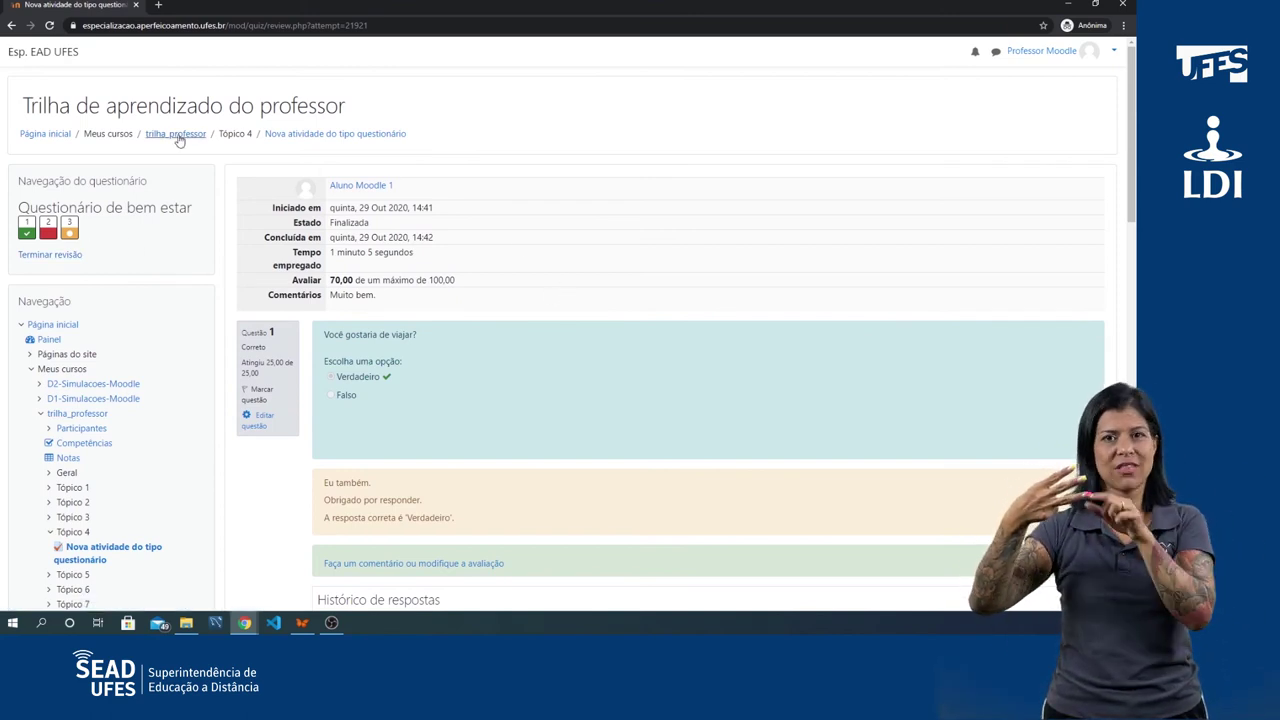
Step: Return to the attempts report and examine the student's updated grades and the chart of students per grade range
click(10, 28)
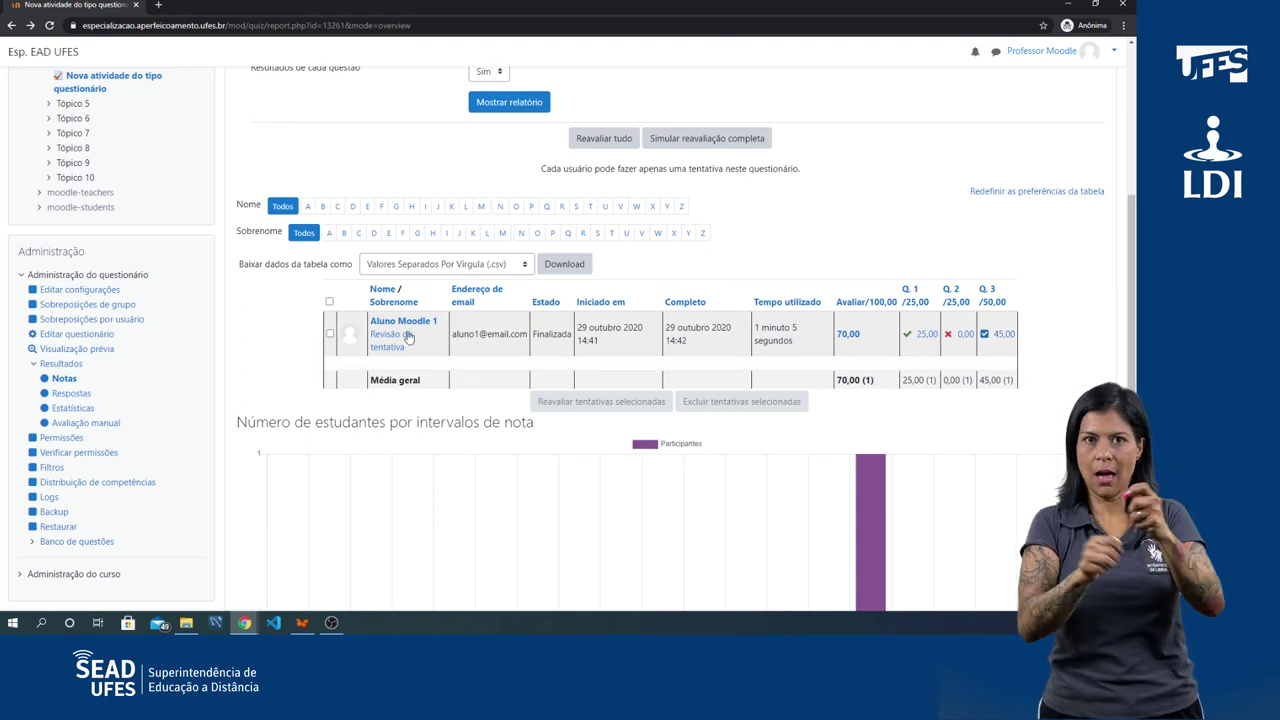
scroll(930, 358, down, 3)
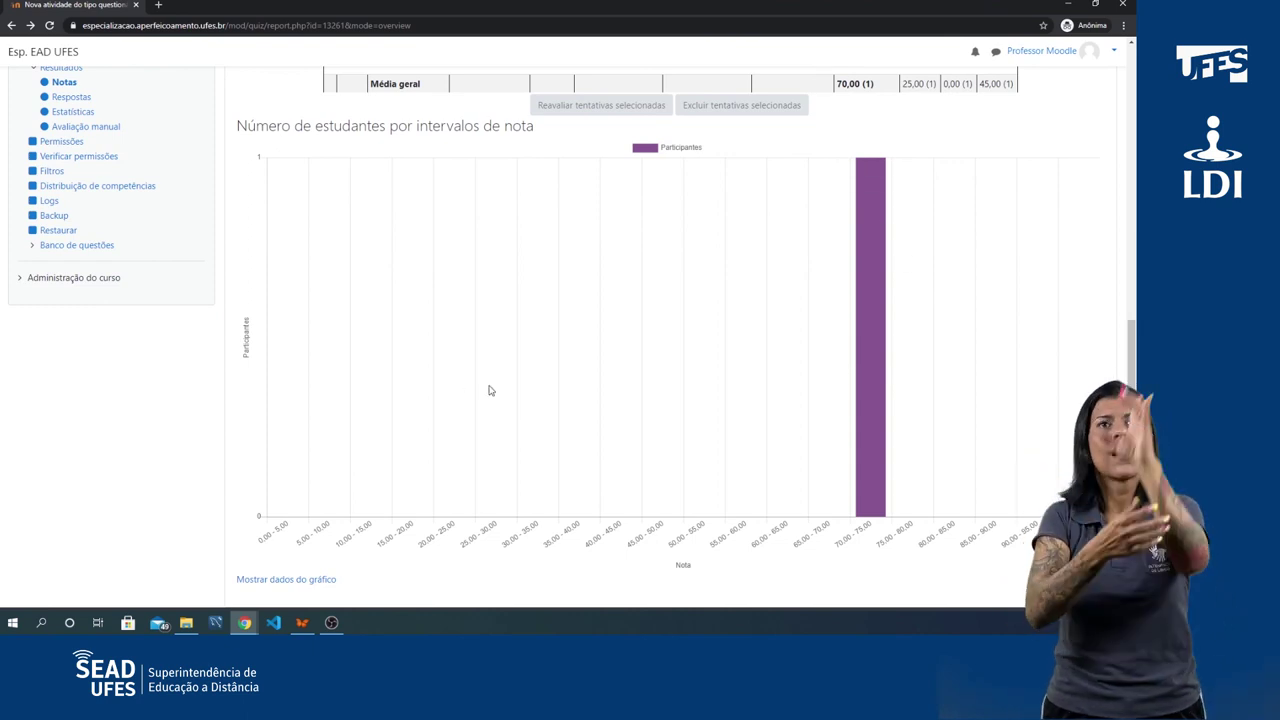
scroll(586, 371, up, 1)
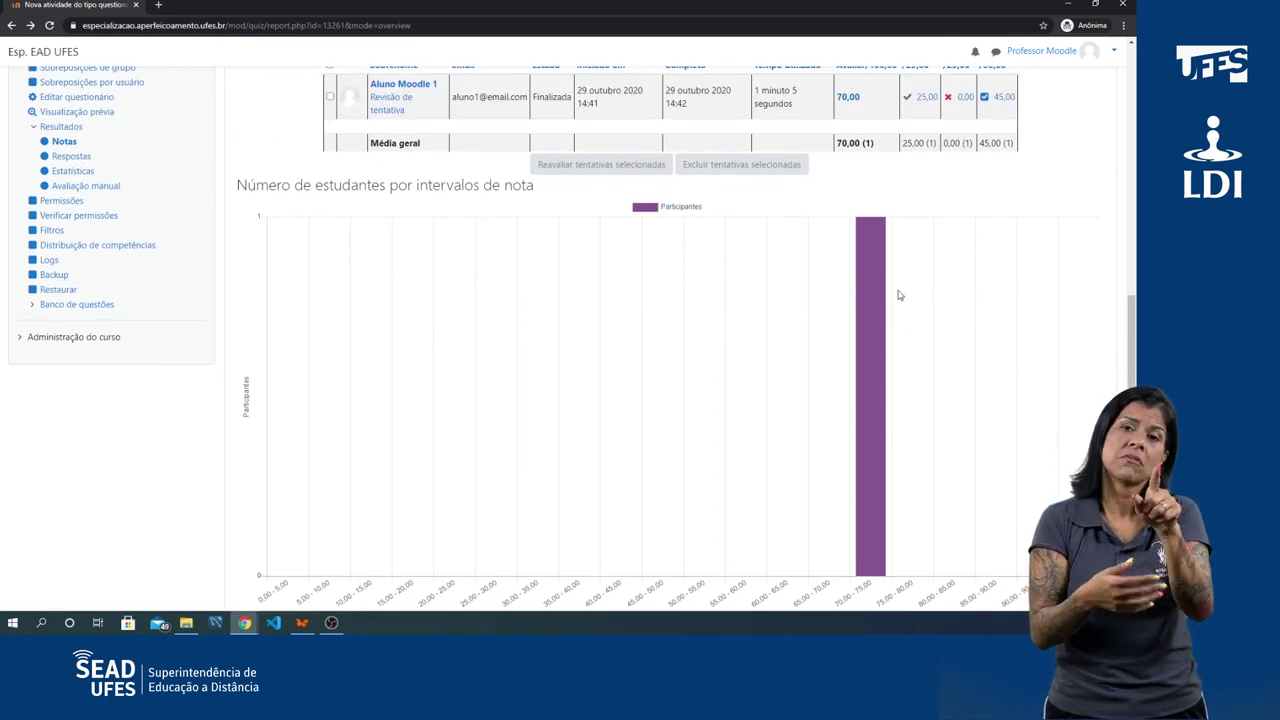
mouse_move(876, 307)
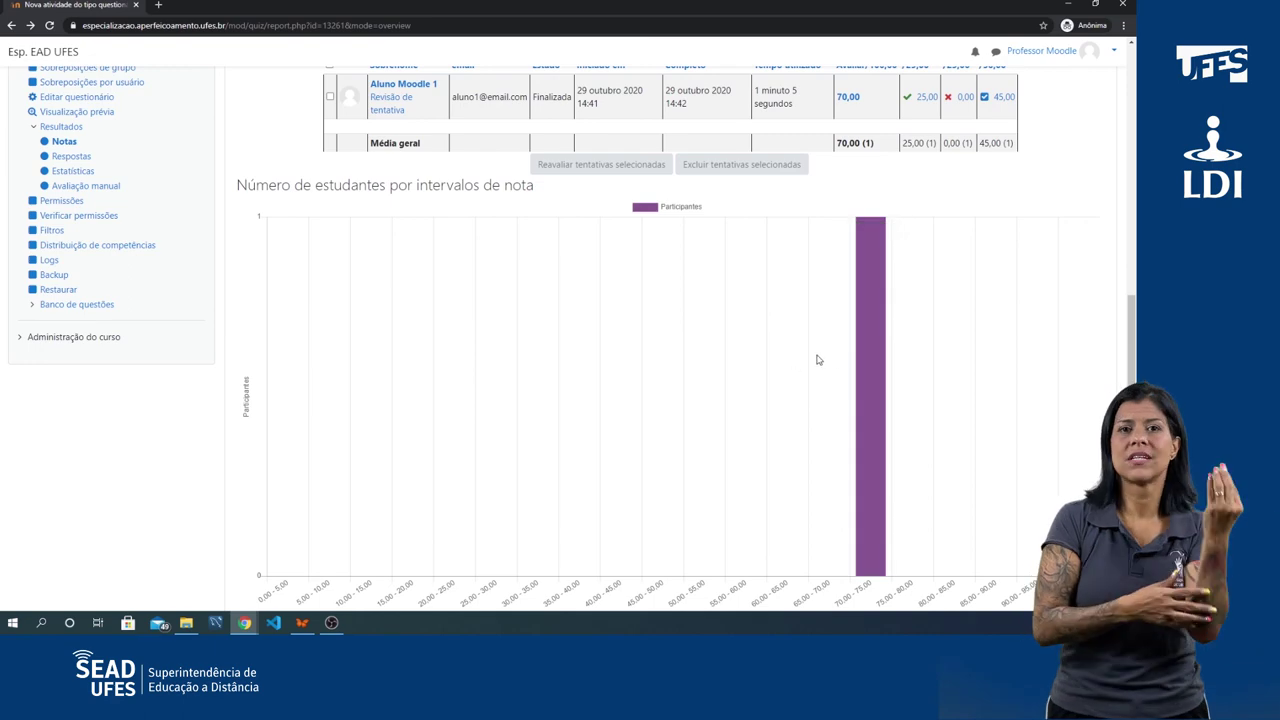
scroll(947, 436, up, 3)
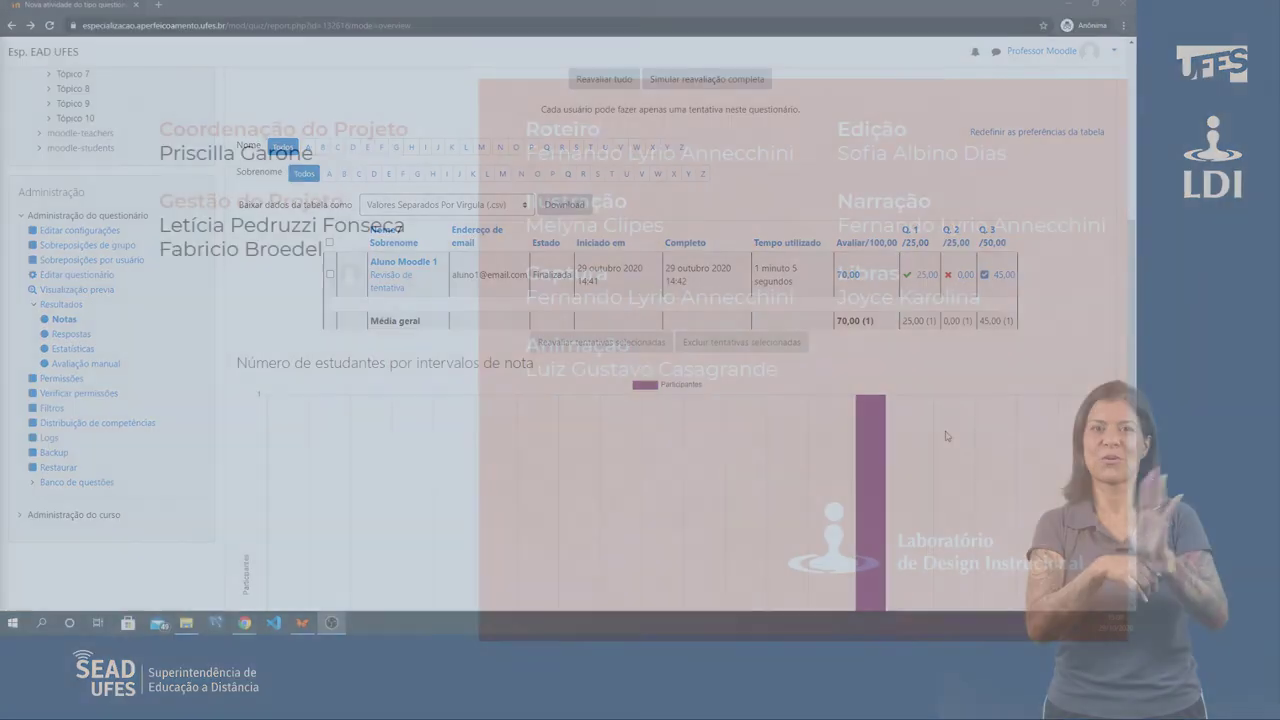